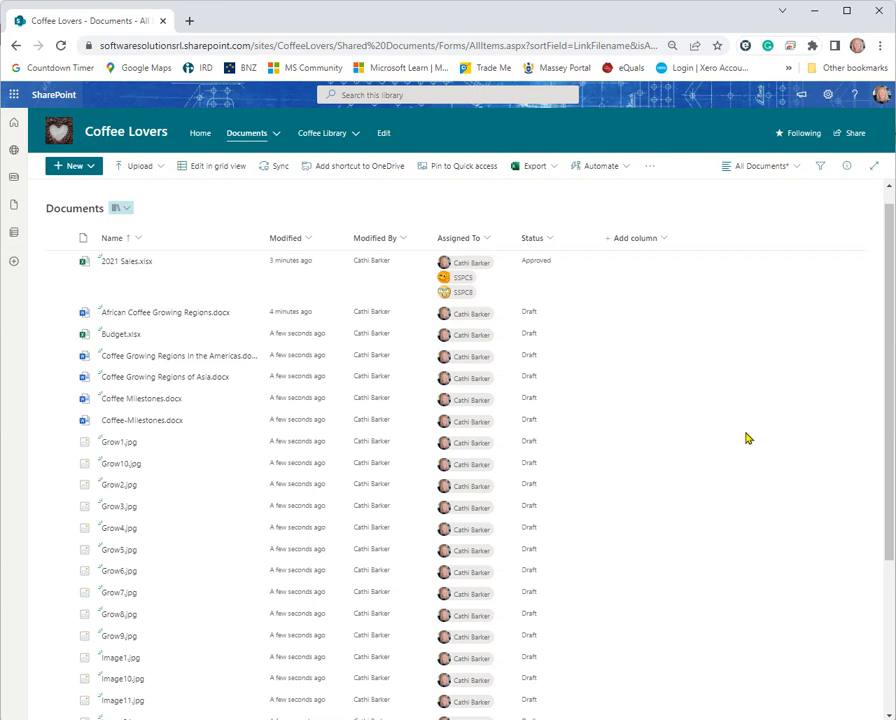
Step: Open the link settings for copying a link to Budget.xlsx and set the permission to Can edit
{"action": "left_click", "coordinate": [58, 336]}
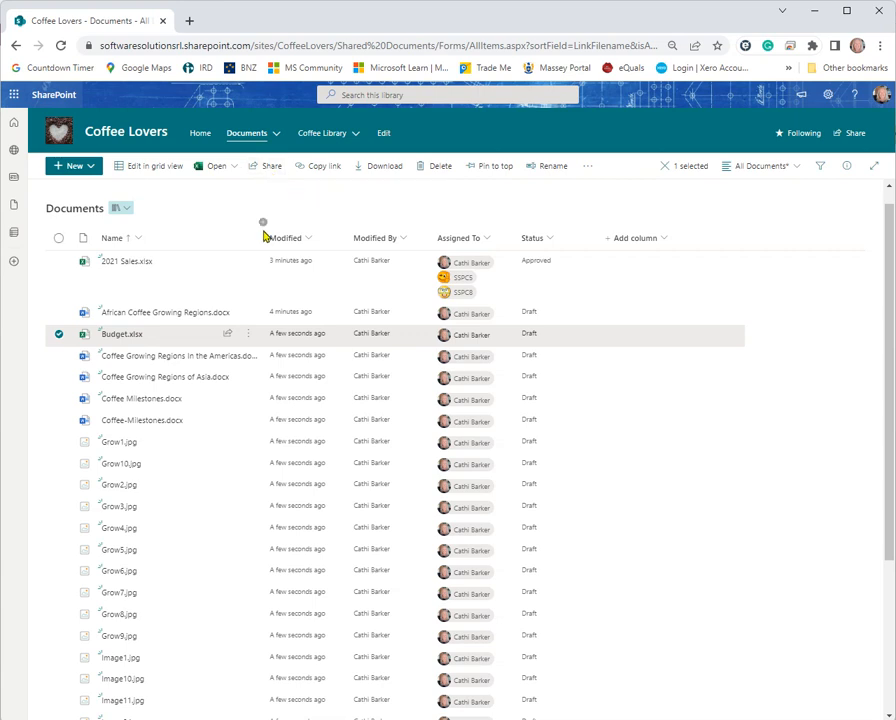
{"action": "left_click", "coordinate": [251, 338]}
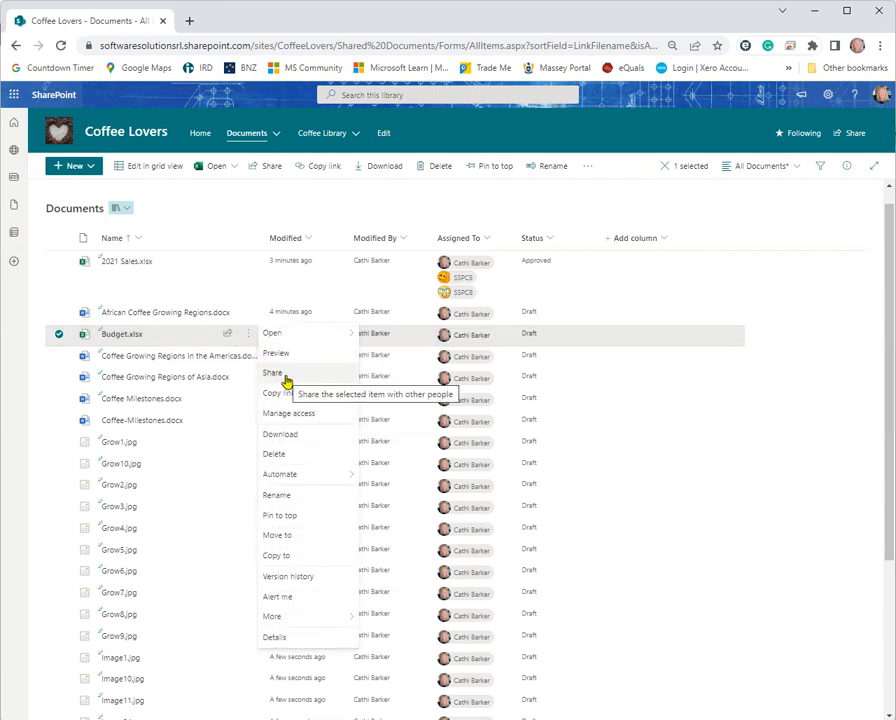
{"action": "right_click", "coordinate": [140, 345]}
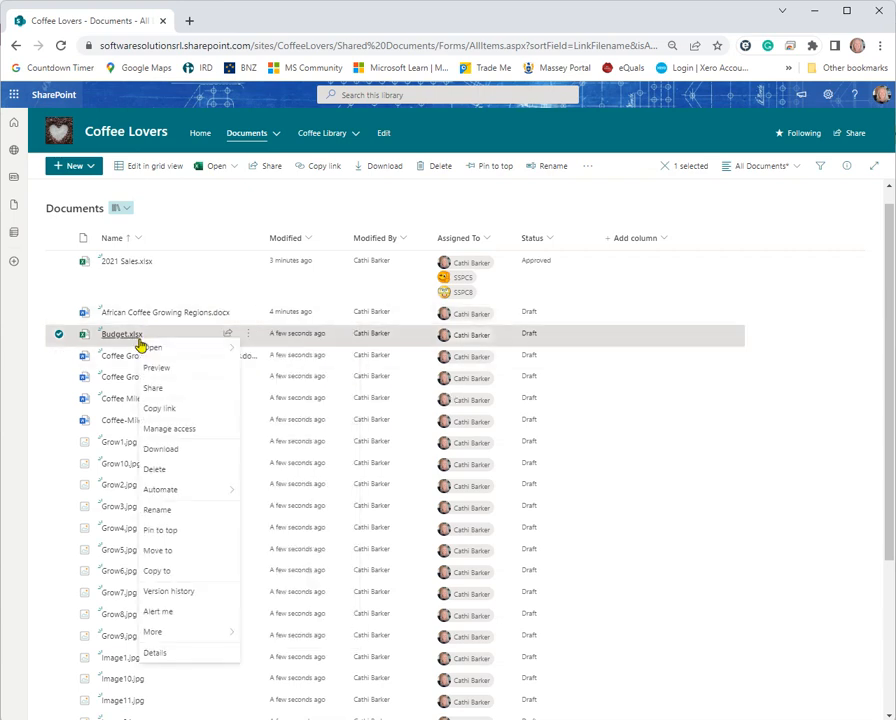
{"action": "left_click", "coordinate": [169, 399]}
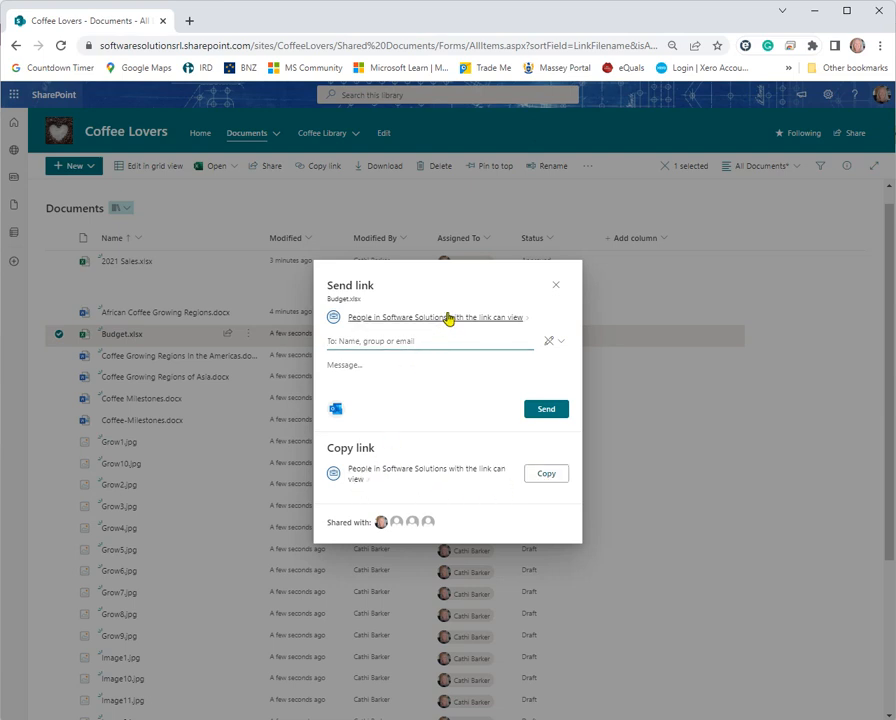
{"action": "left_click", "coordinate": [356, 478]}
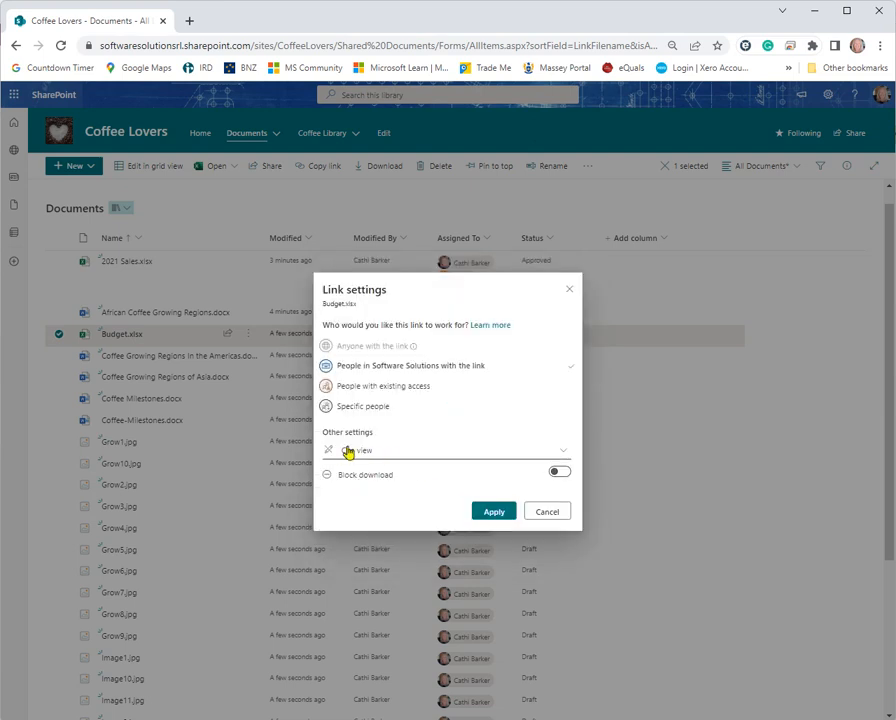
{"action": "left_click", "coordinate": [565, 457]}
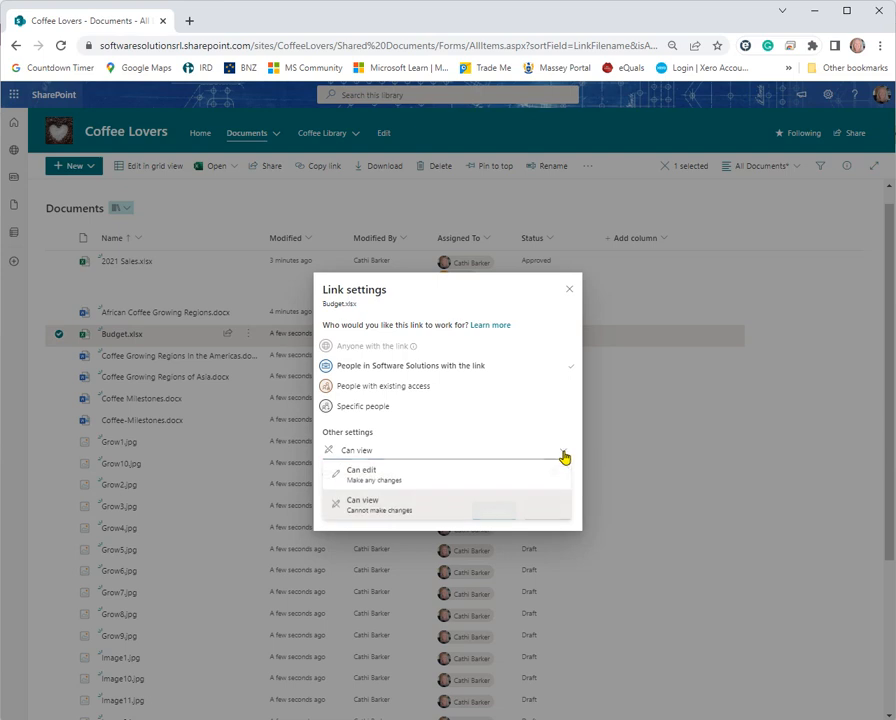
{"action": "left_click", "coordinate": [378, 485]}
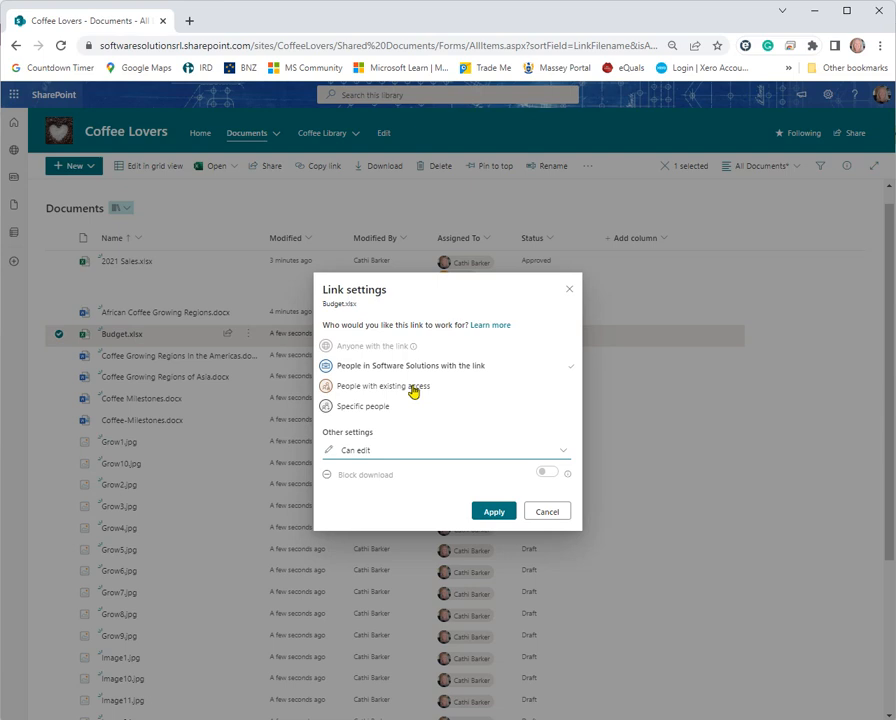
Step: Restrict the Budget.xlsx link to specific people and add SSPC7 and SSPC8 as its recipients
{"action": "left_click", "coordinate": [364, 407]}
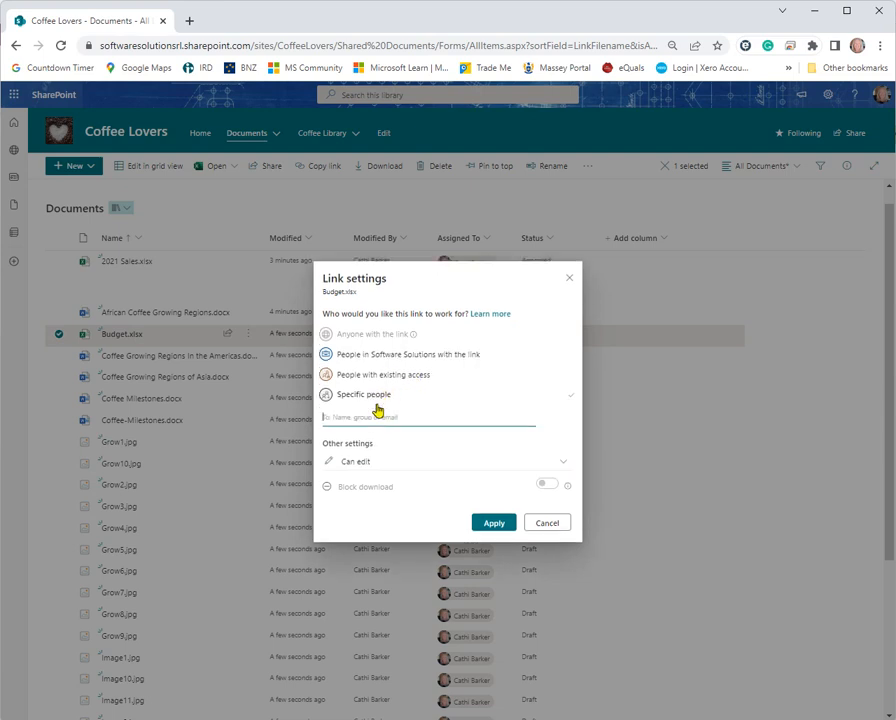
{"action": "left_click", "coordinate": [344, 424]}
{"action": "type", "text": "sswp"}
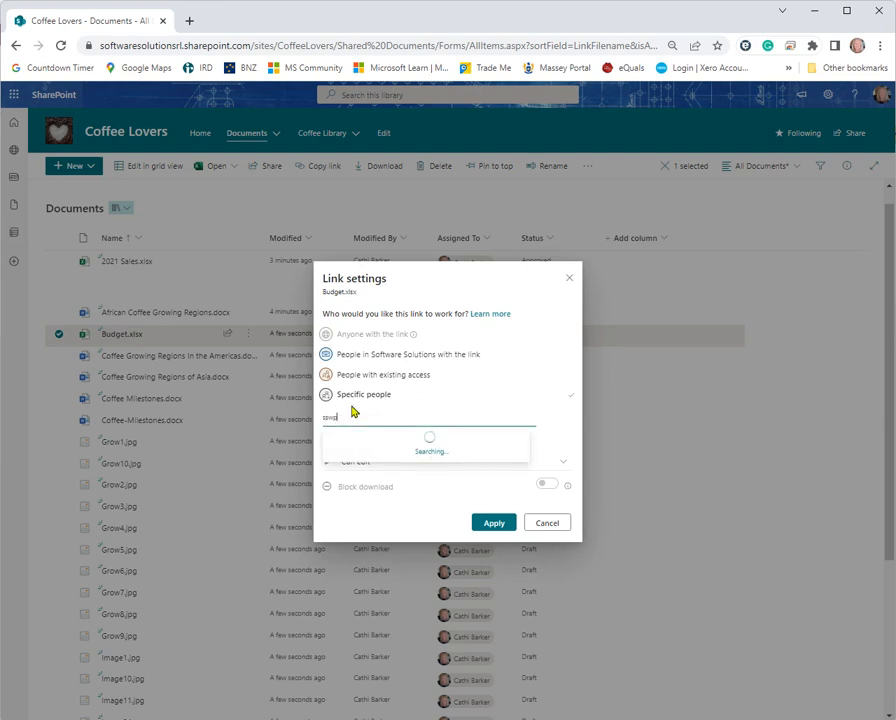
{"action": "type", "text": "pc"}
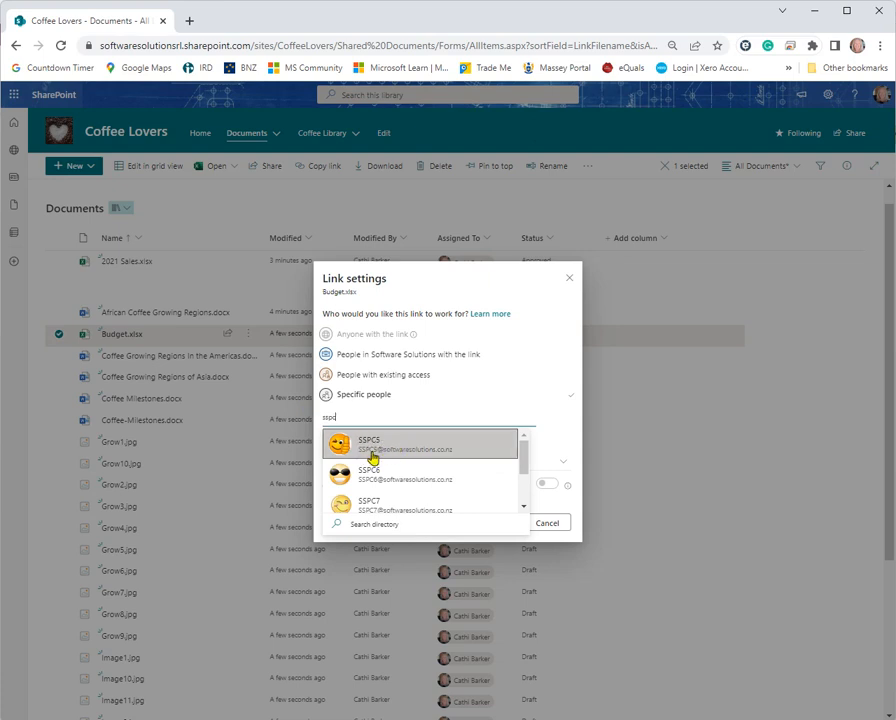
{"action": "left_click", "coordinate": [366, 506]}
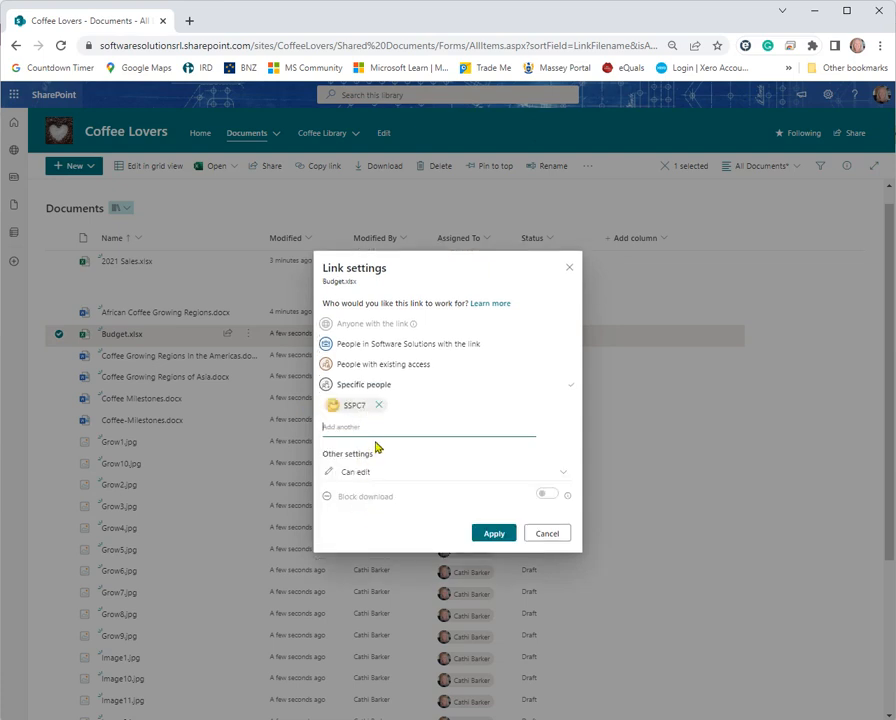
{"action": "type", "text": "ispc"}
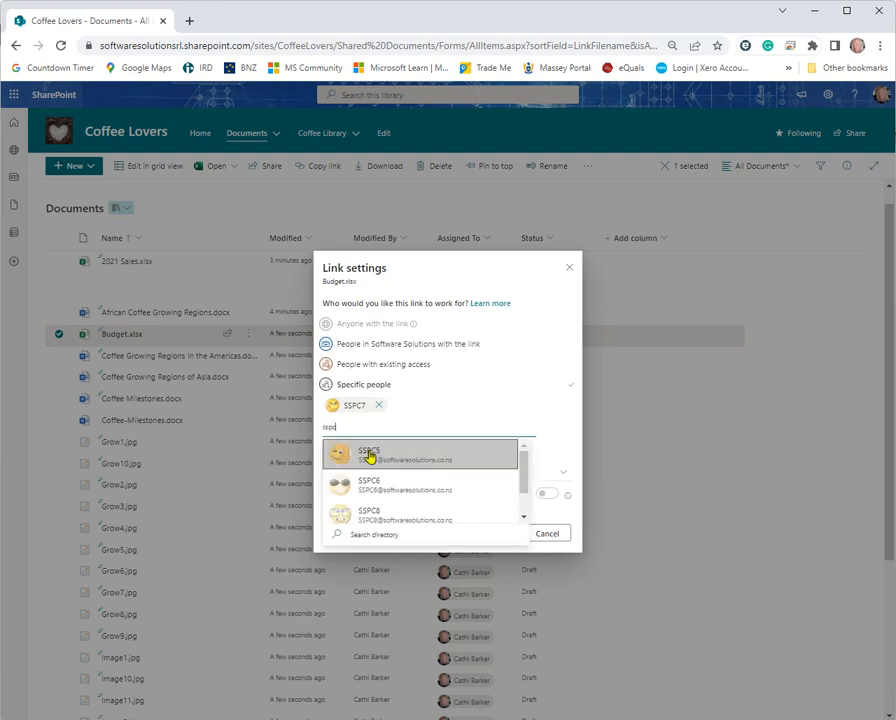
{"action": "left_click", "coordinate": [403, 514]}
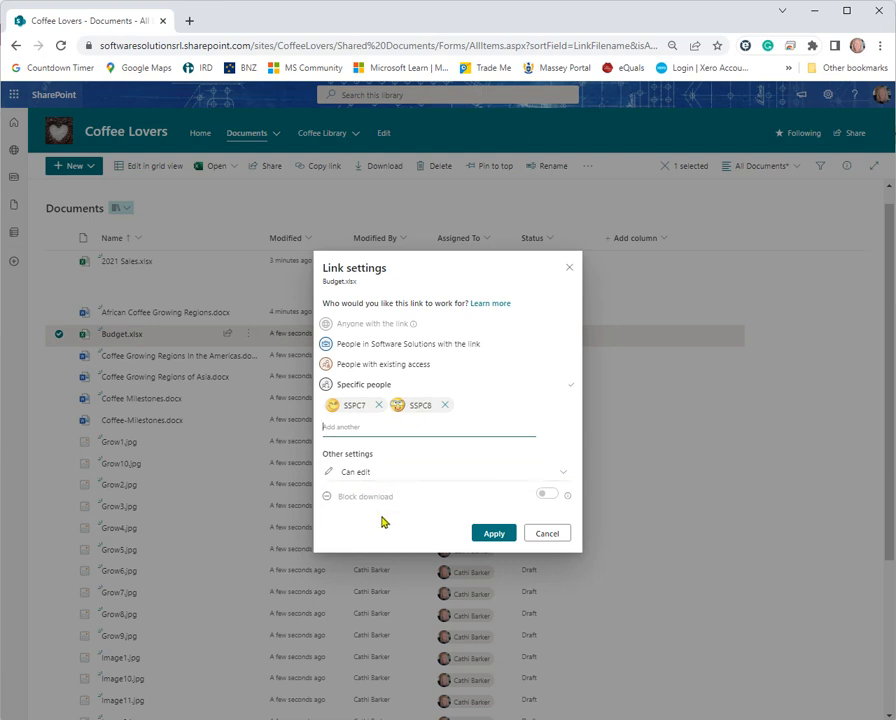
Step: Try the Can view permission with Block download on the link, and restore Can edit
{"action": "left_click", "coordinate": [562, 476]}
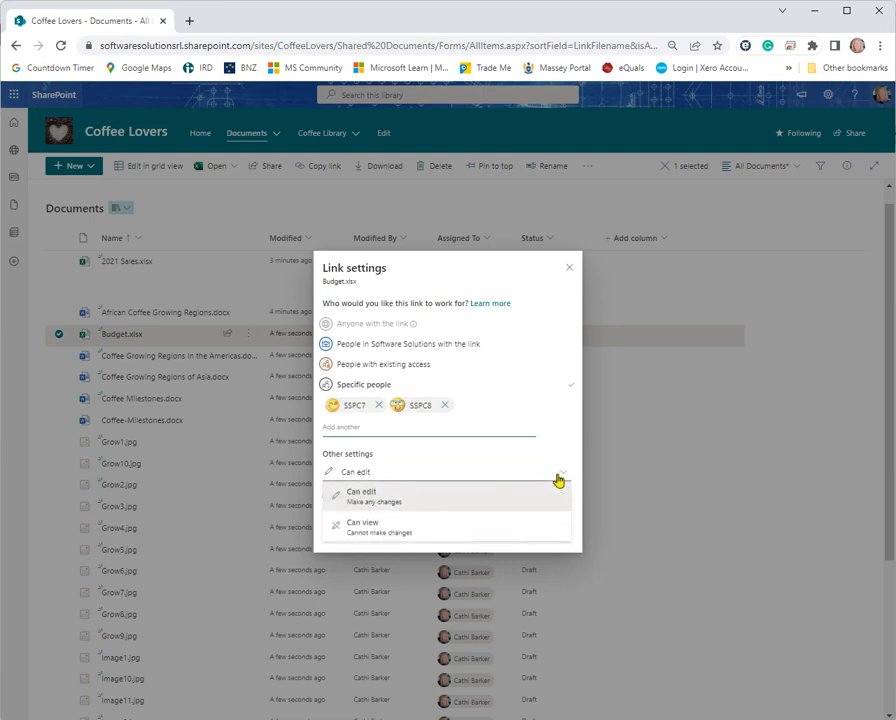
{"action": "left_click", "coordinate": [412, 530]}
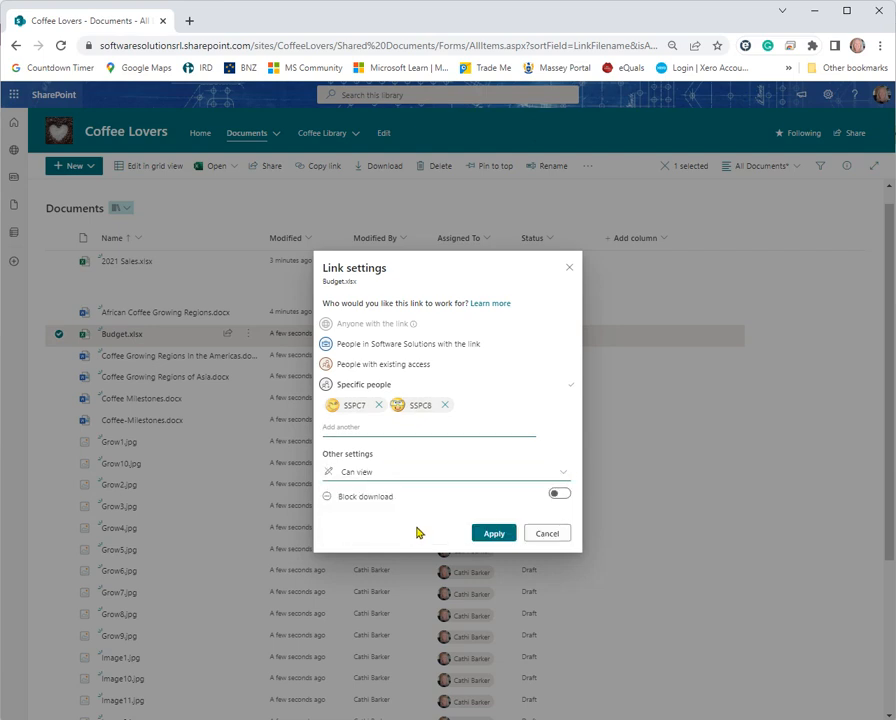
{"action": "left_click", "coordinate": [559, 494]}
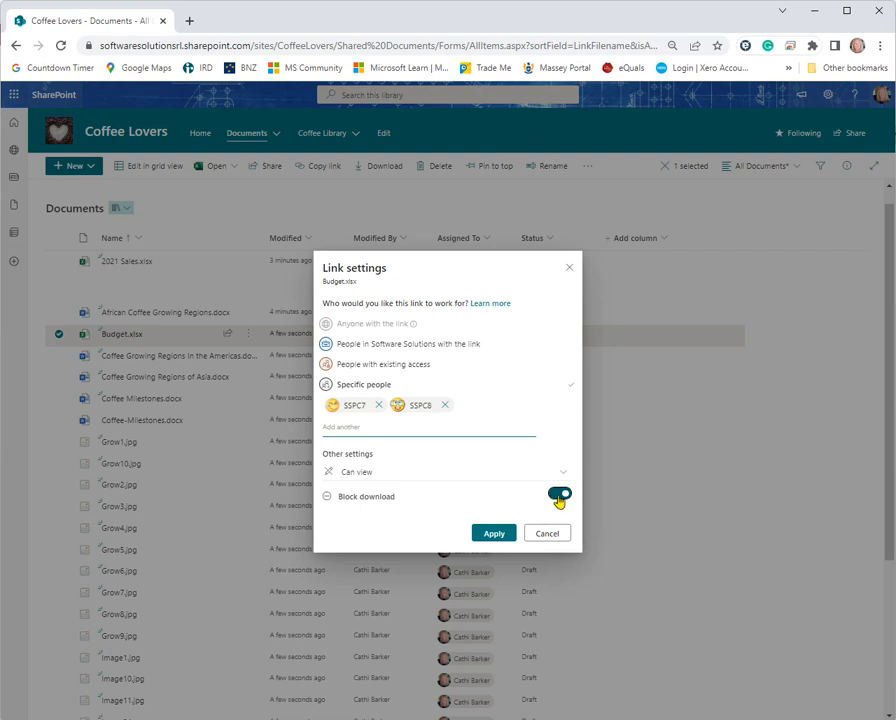
{"action": "left_click", "coordinate": [557, 495]}
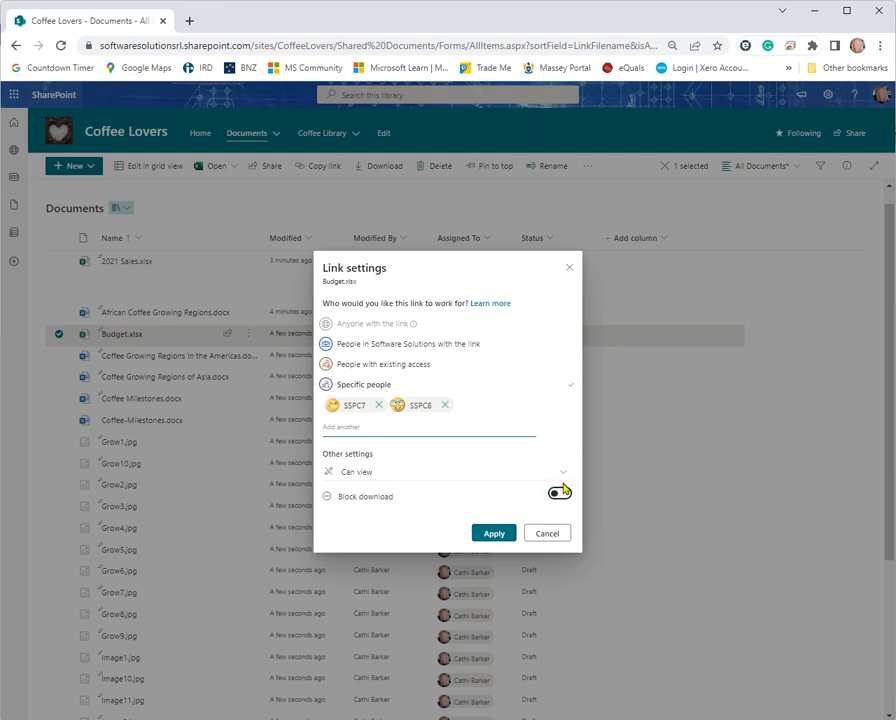
{"action": "left_click", "coordinate": [562, 475]}
{"action": "left_click", "coordinate": [443, 500]}
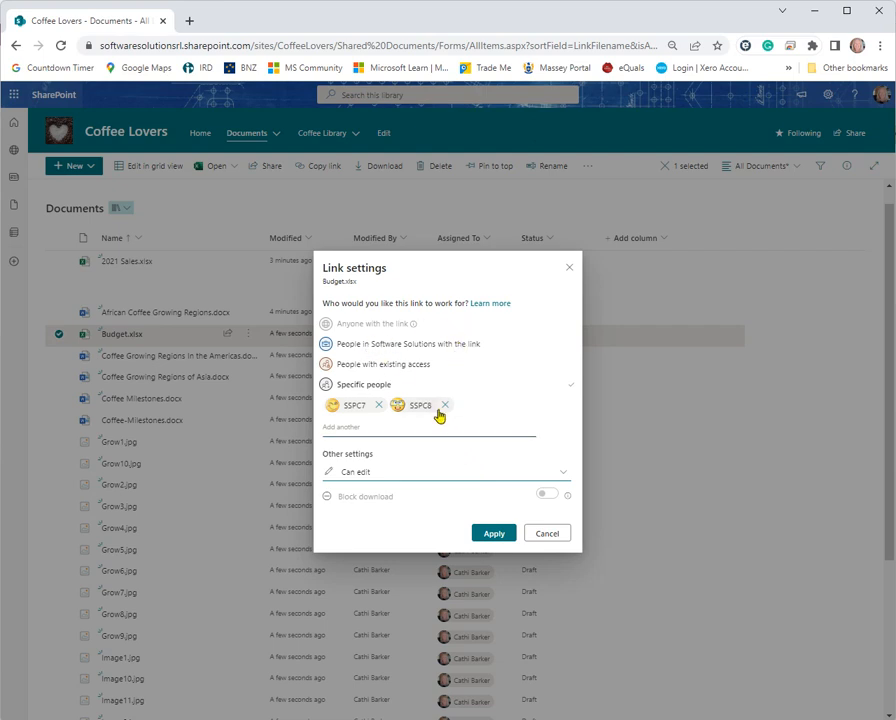
Step: Apply the link settings, copy the Budget.xlsx link, and paste it into the body of a new Outlook message
{"action": "left_click", "coordinate": [494, 537]}
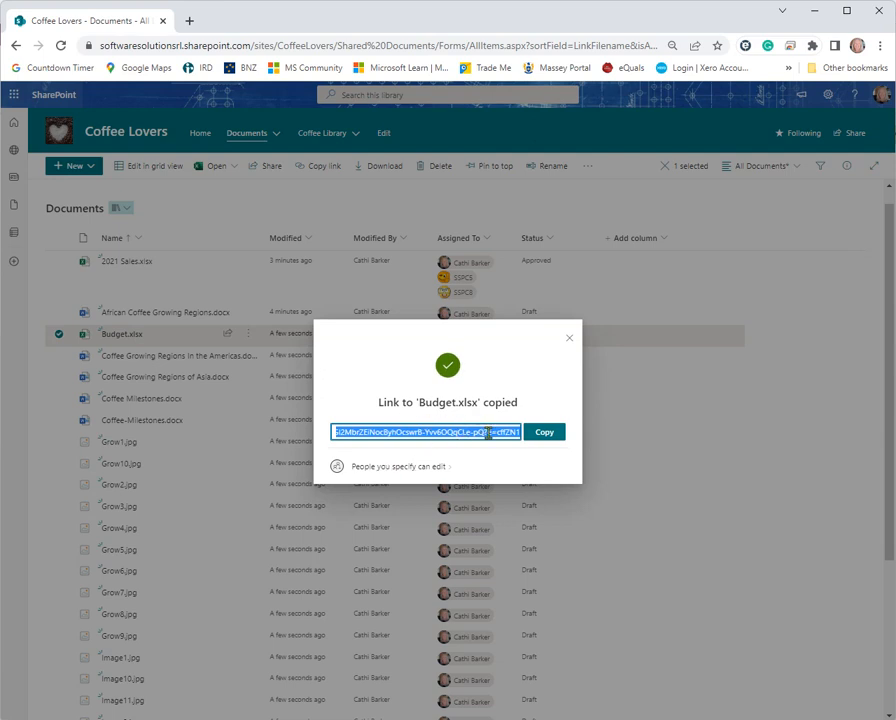
{"action": "left_click", "coordinate": [545, 434]}
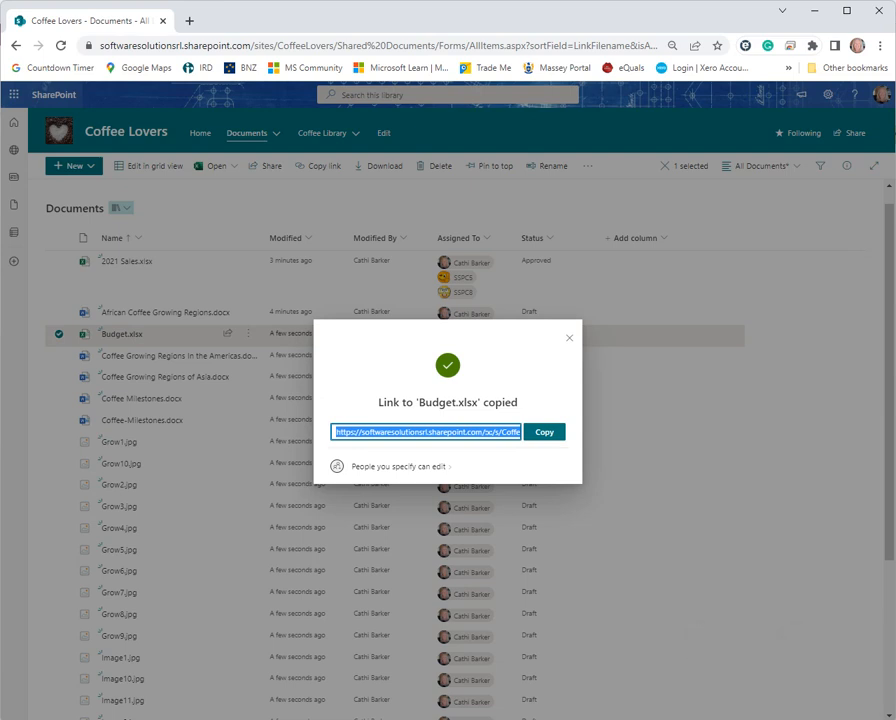
{"action": "key", "text": "alt+Tab"}
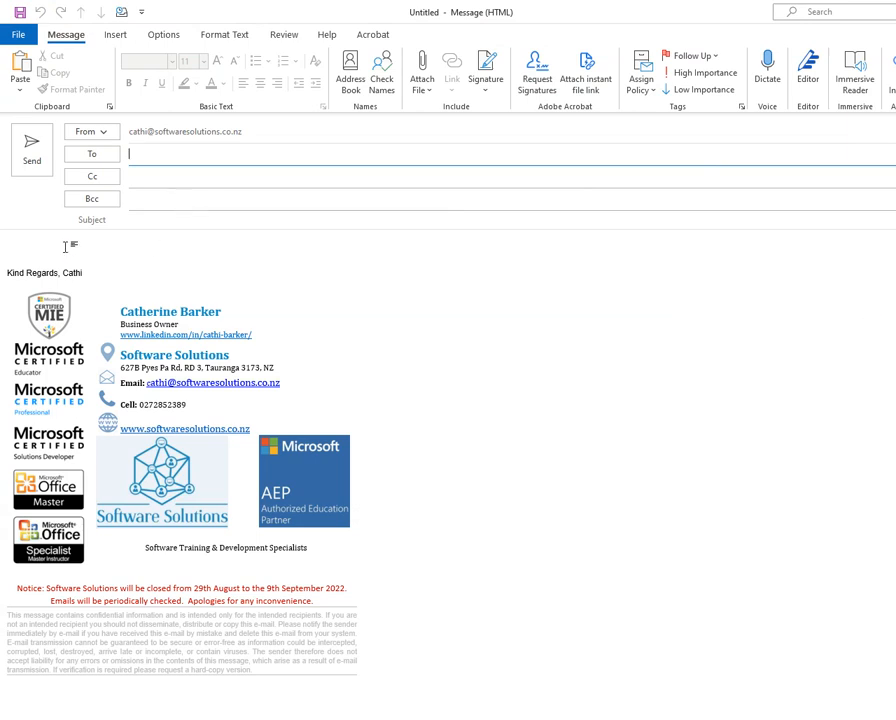
{"action": "left_click", "coordinate": [65, 246]}
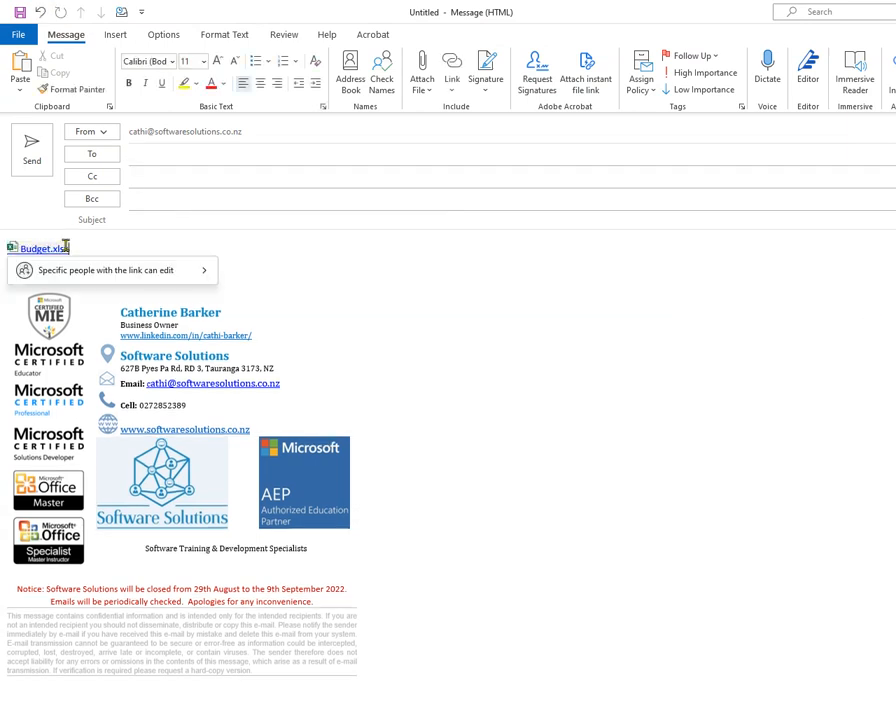
Step: Write "Click this link and make your changes" before the Budget.xlsx link and "Let me know when you are complete" below it
{"action": "type", "text": "Click this li"}
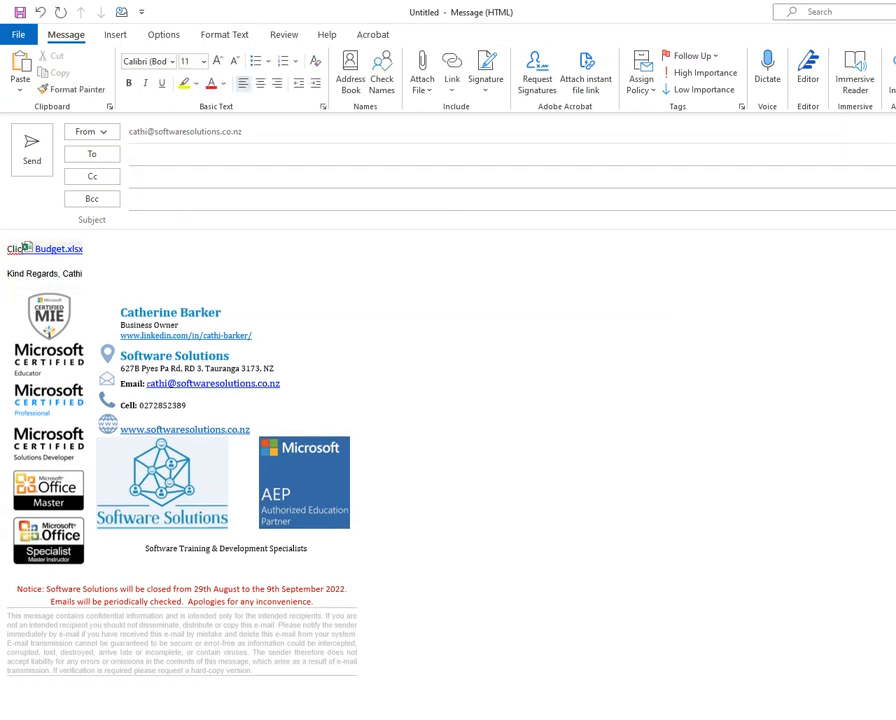
{"action": "type", "text": "nk and make you"}
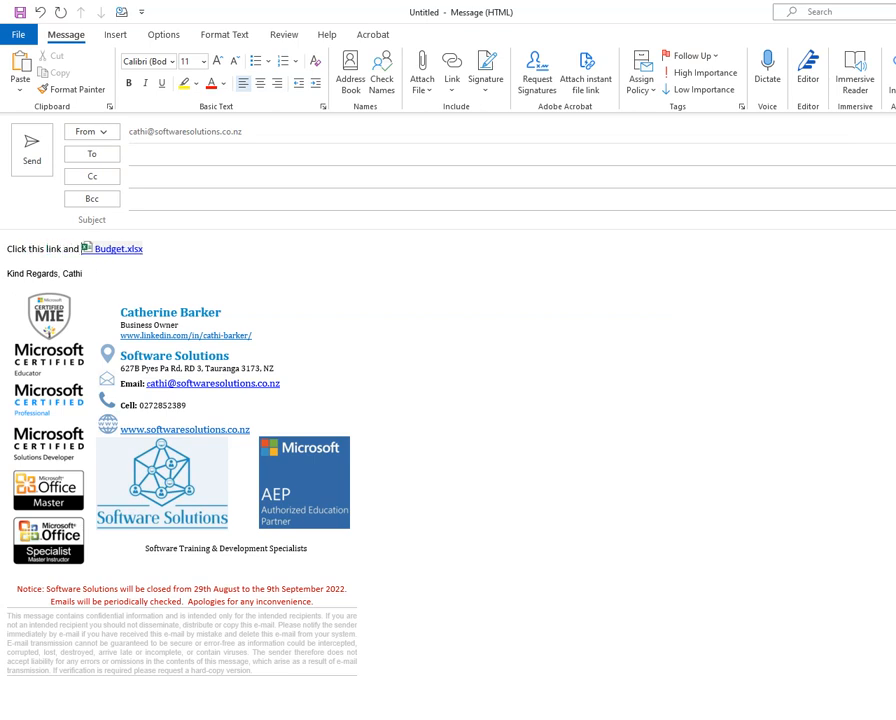
{"action": "type", "text": "r changes"}
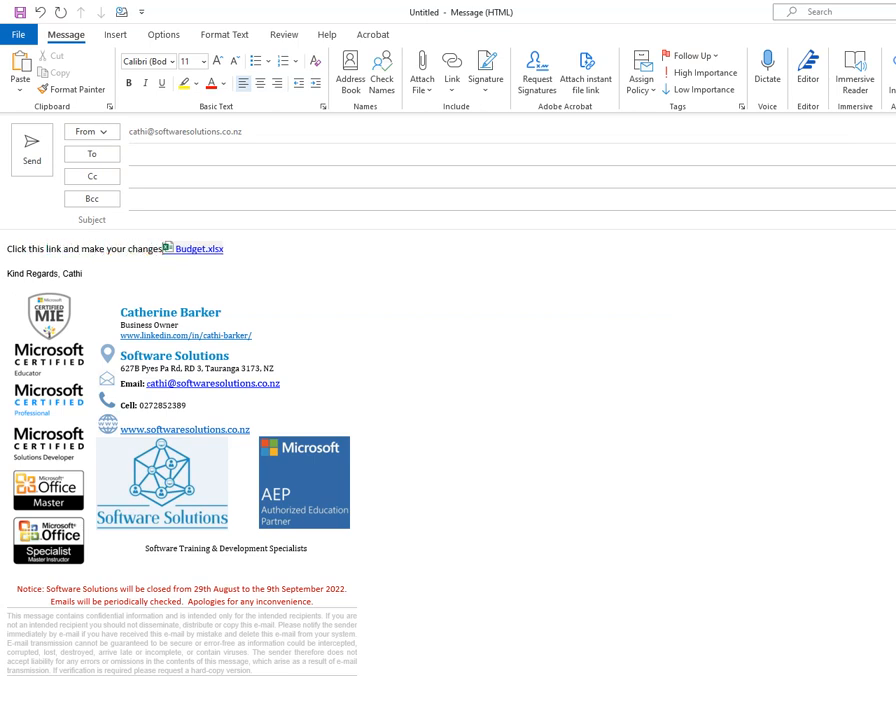
{"action": "key", "text": "Return"}
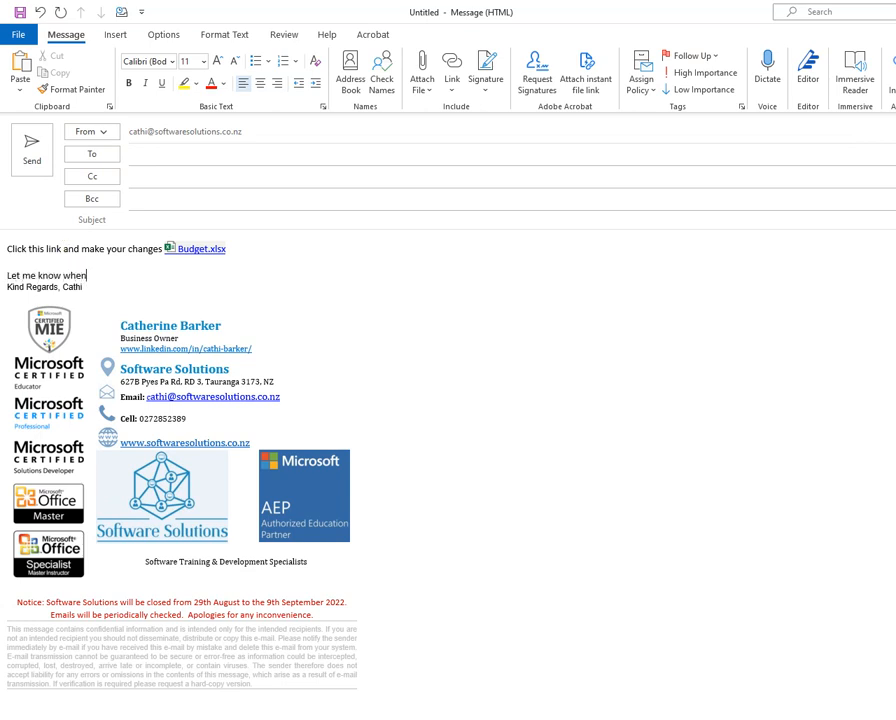
{"action": "type", "text": "Let me know when you are complete"}
{"action": "key", "text": "Return"}
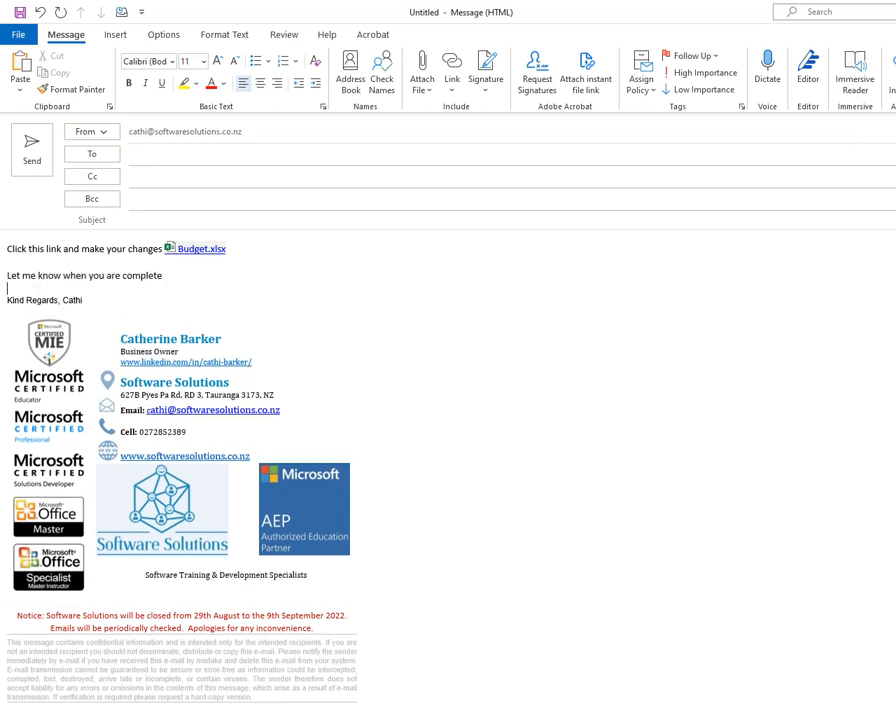
Step: Leave the email unsent, switch back to SharePoint, and close the Budget.xlsx link dialog
{"action": "left_click", "coordinate": [176, 153]}
{"action": "left_click", "coordinate": [546, 339]}
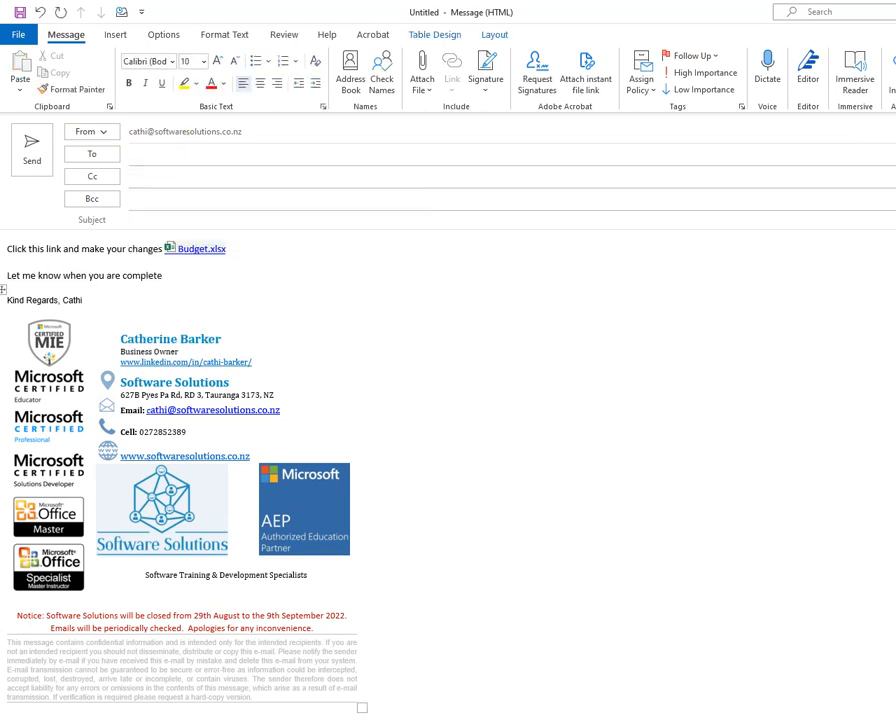
{"action": "key", "text": "Escape"}
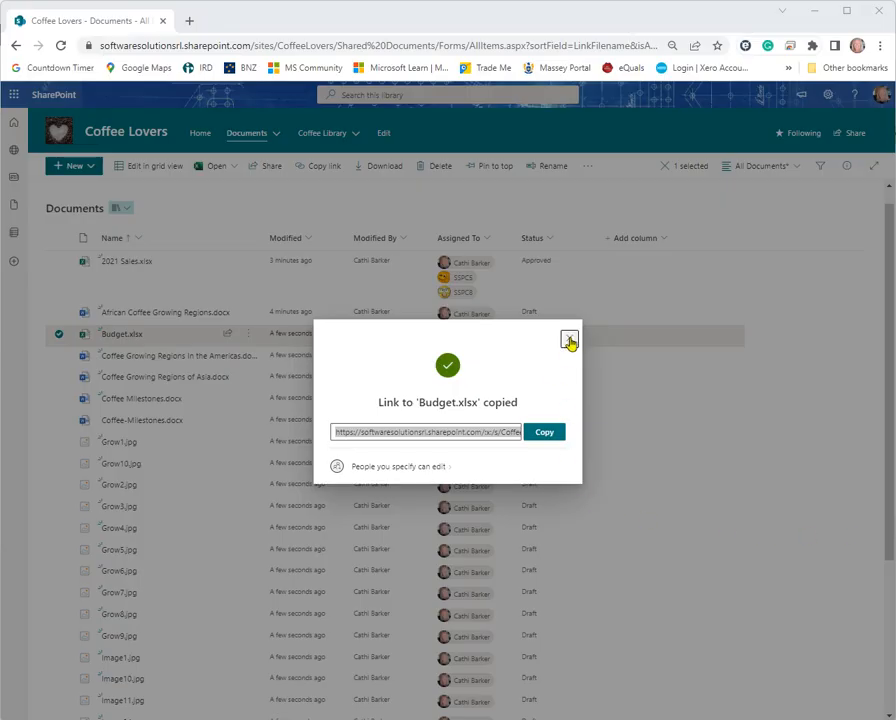
{"action": "left_click", "coordinate": [569, 340]}
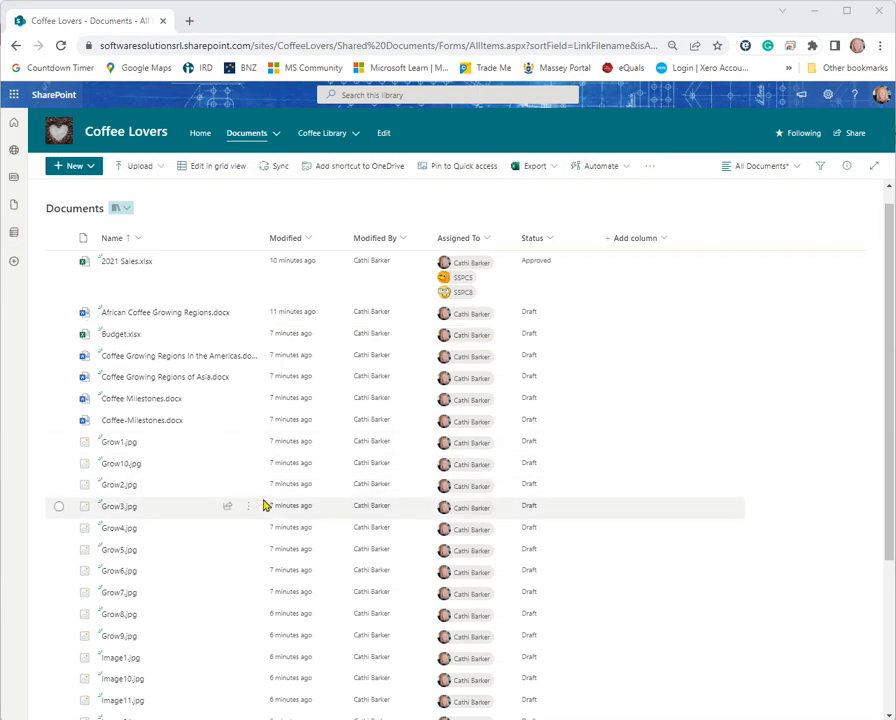
Step: Open the access management for Budget.xlsx from its details and expand the list of people the sharing link works for
{"action": "left_click", "coordinate": [59, 337]}
{"action": "mouse_move", "coordinate": [117, 341]}
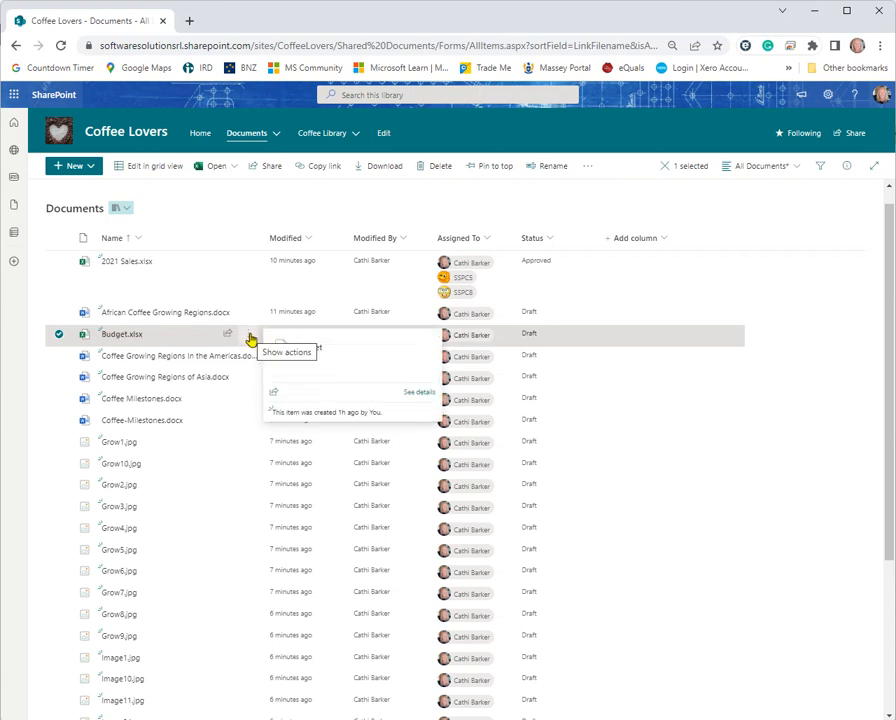
{"action": "right_click", "coordinate": [126, 341]}
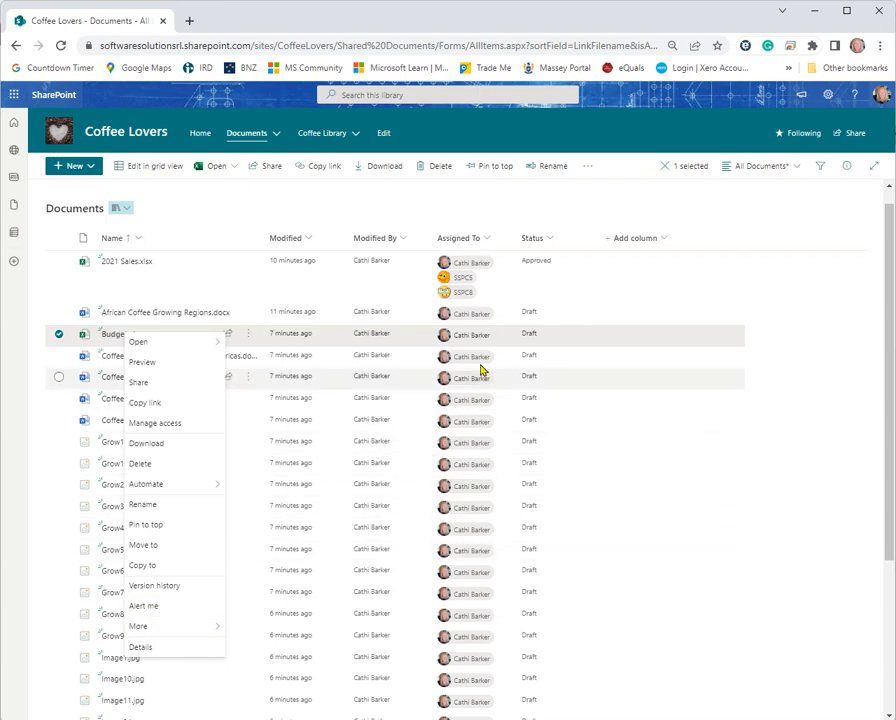
{"action": "left_click", "coordinate": [847, 168]}
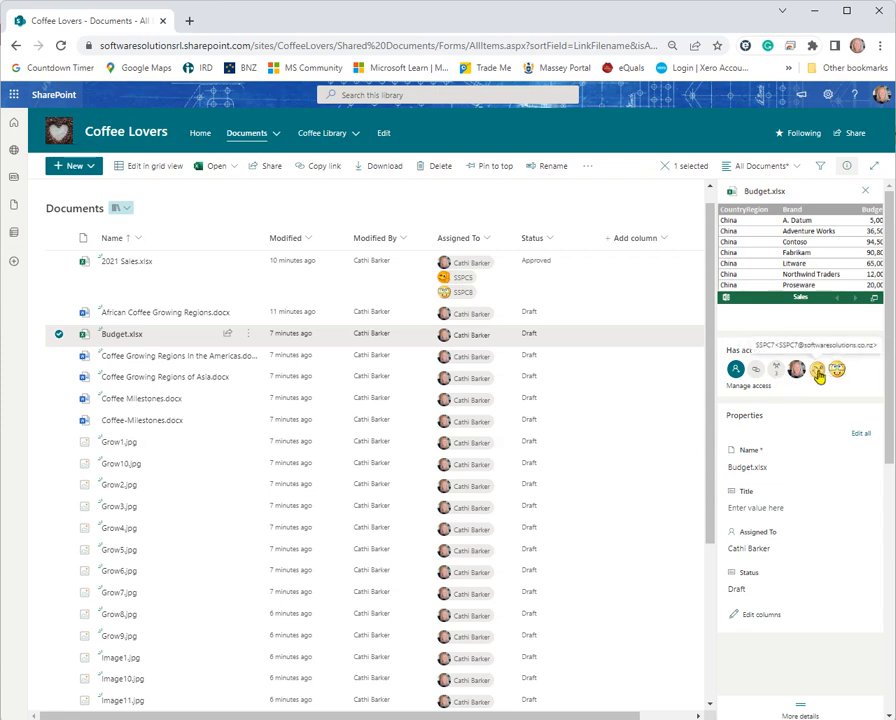
{"action": "left_click", "coordinate": [740, 386]}
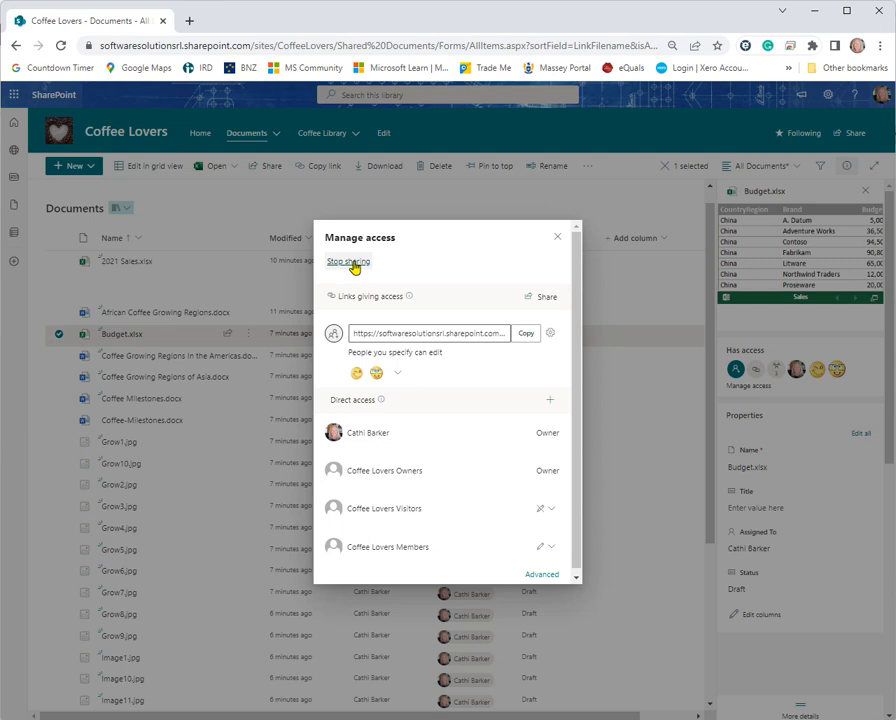
{"action": "left_click", "coordinate": [398, 378]}
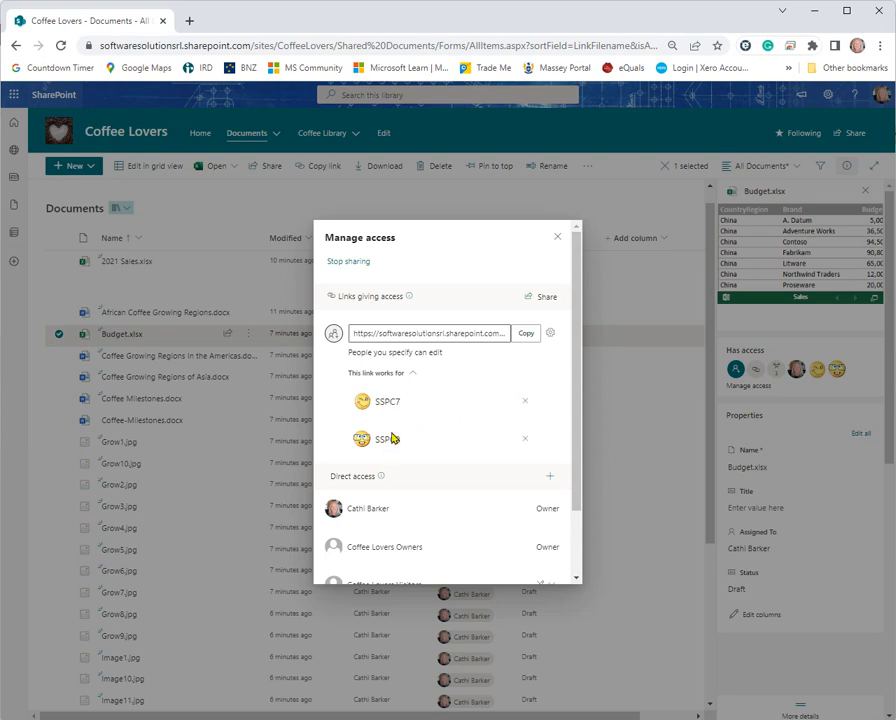
Step: View the form for granting direct access to Budget.xlsx, close it unused, and review again whom the file's sharing link works for
{"action": "left_click", "coordinate": [550, 482]}
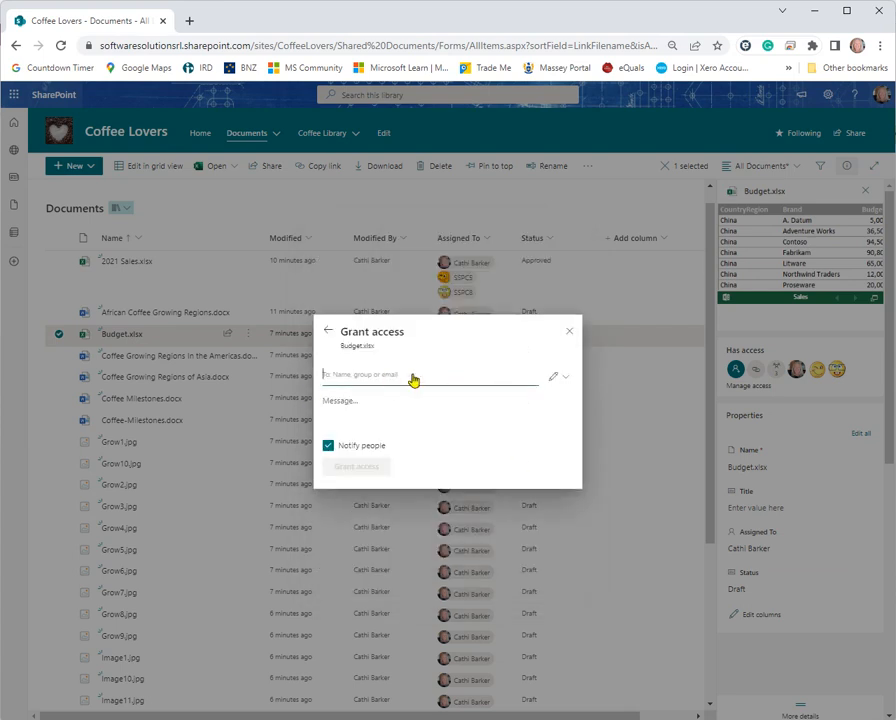
{"action": "left_click", "coordinate": [569, 331]}
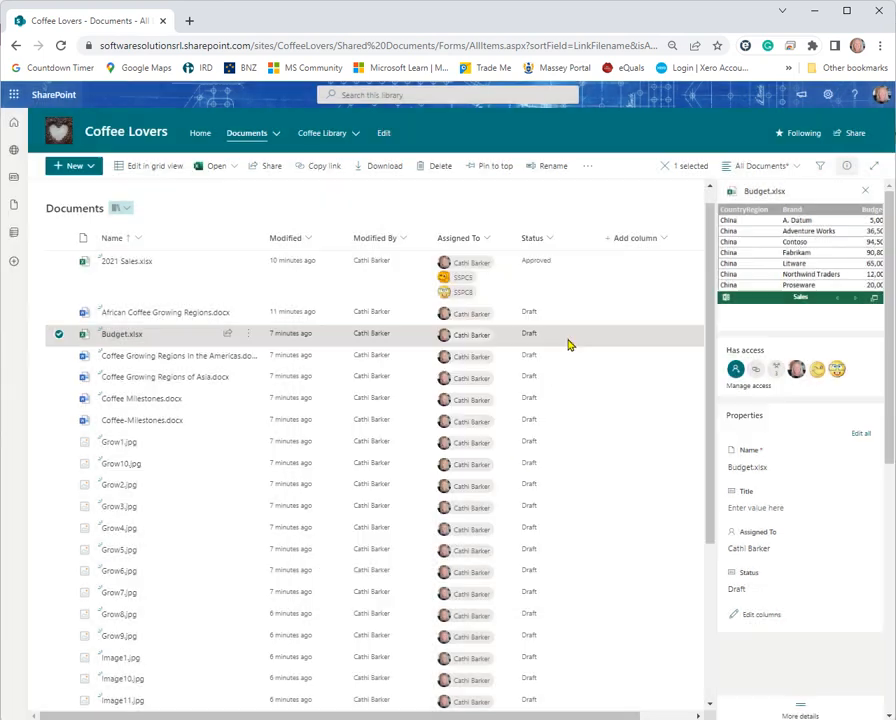
{"action": "left_click", "coordinate": [740, 386]}
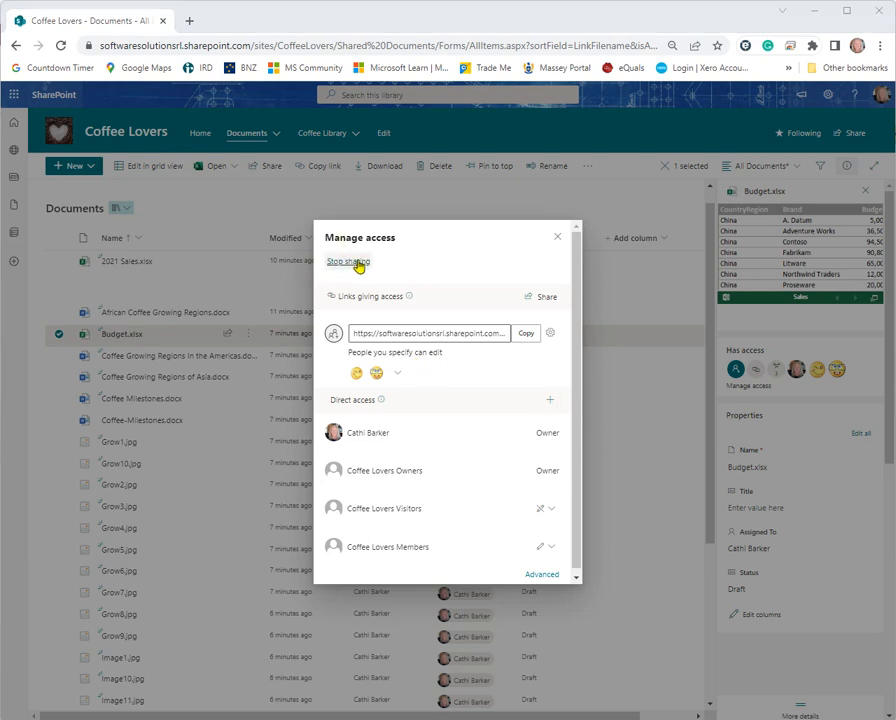
{"action": "left_click", "coordinate": [398, 373]}
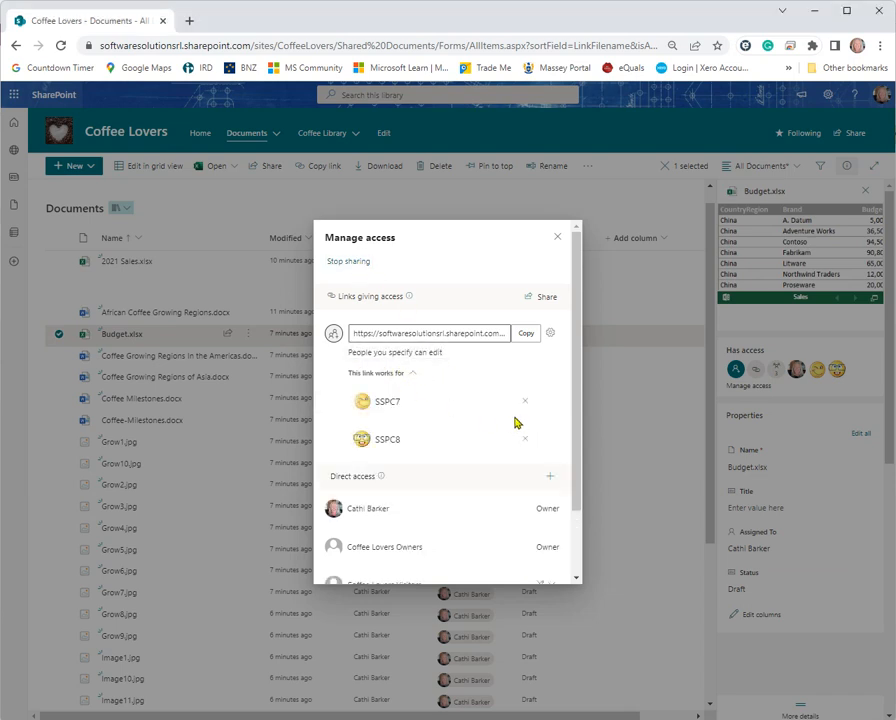
{"action": "left_click", "coordinate": [412, 374]}
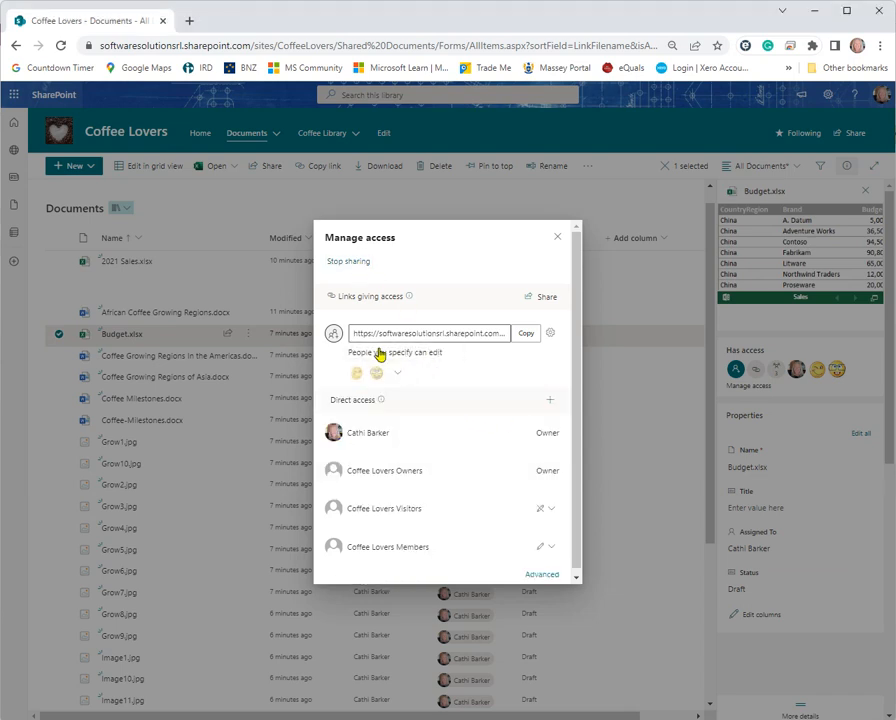
Step: Set the Budget.xlsx sharing link's permission to Can view, apply it, and return to the file's access overview
{"action": "left_click", "coordinate": [550, 339]}
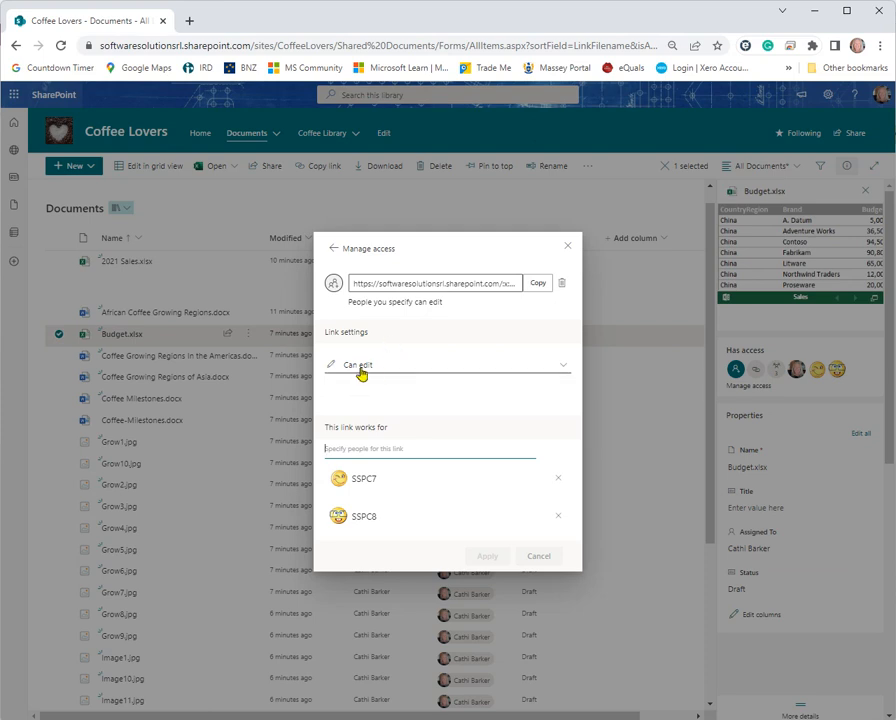
{"action": "left_click", "coordinate": [508, 372]}
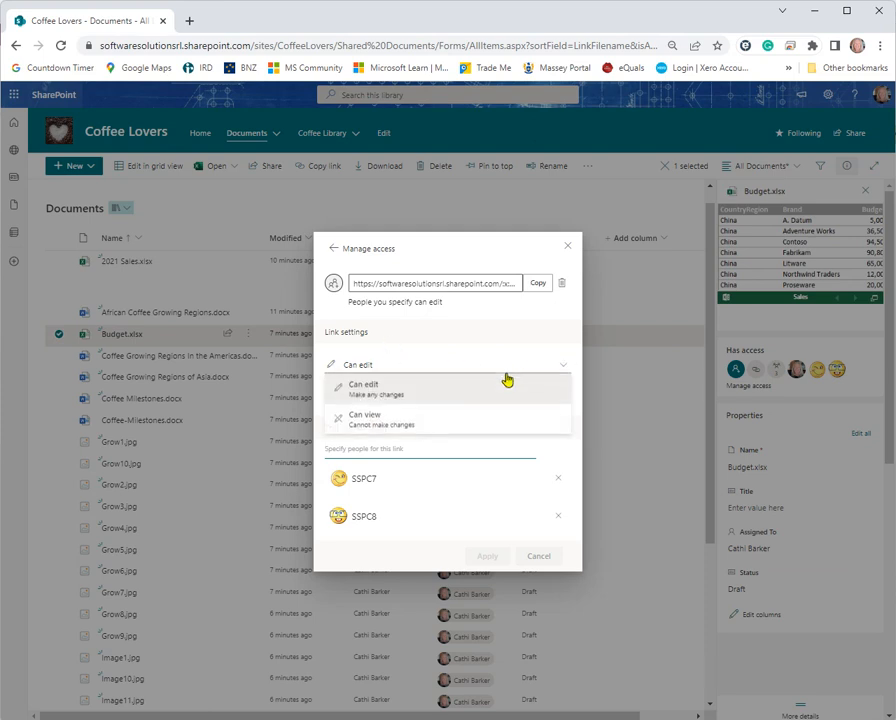
{"action": "left_click", "coordinate": [377, 425]}
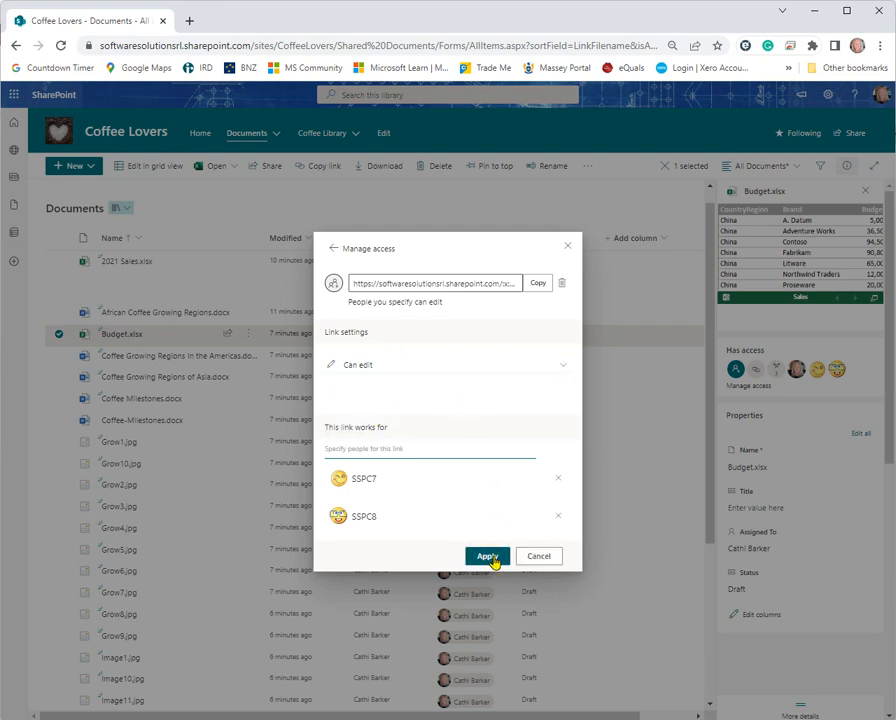
{"action": "left_click", "coordinate": [495, 558]}
{"action": "left_click", "coordinate": [458, 429]}
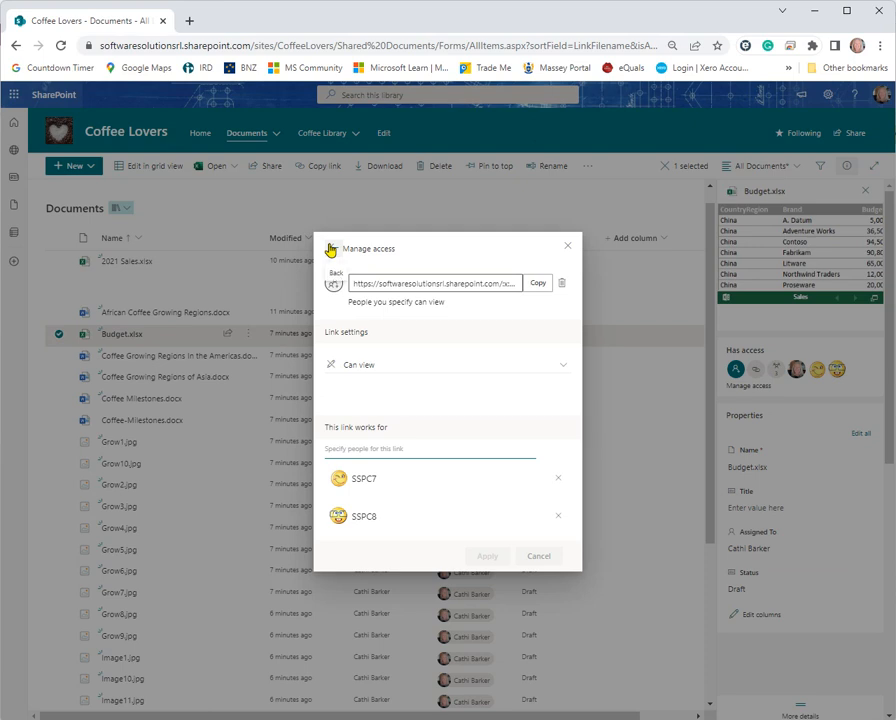
{"action": "left_click", "coordinate": [331, 250]}
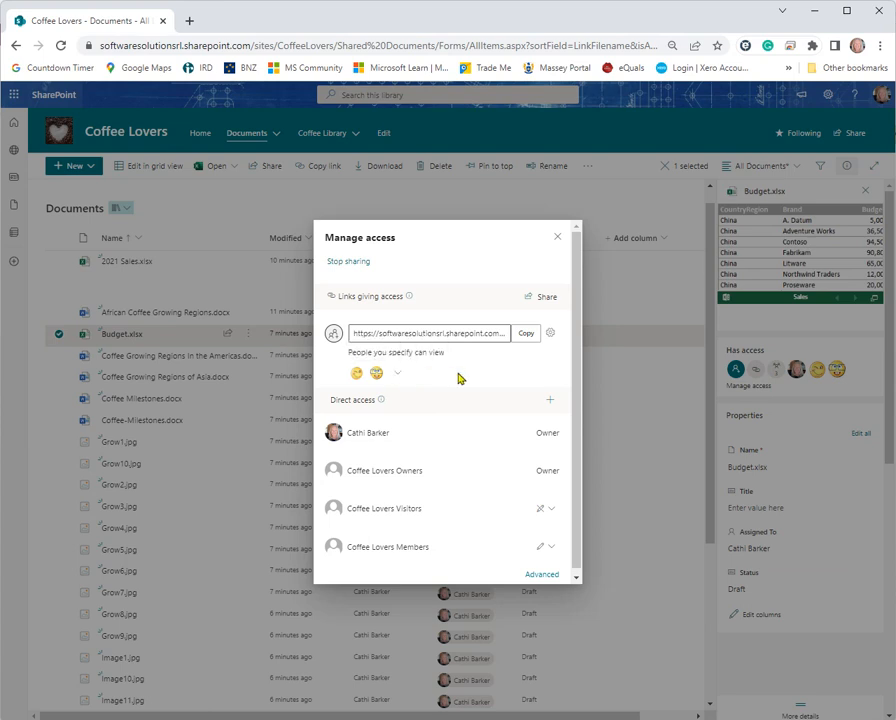
Step: View the Send link form for Budget.xlsx from its access management, then close it unsent along with the file's details
{"action": "left_click", "coordinate": [549, 301]}
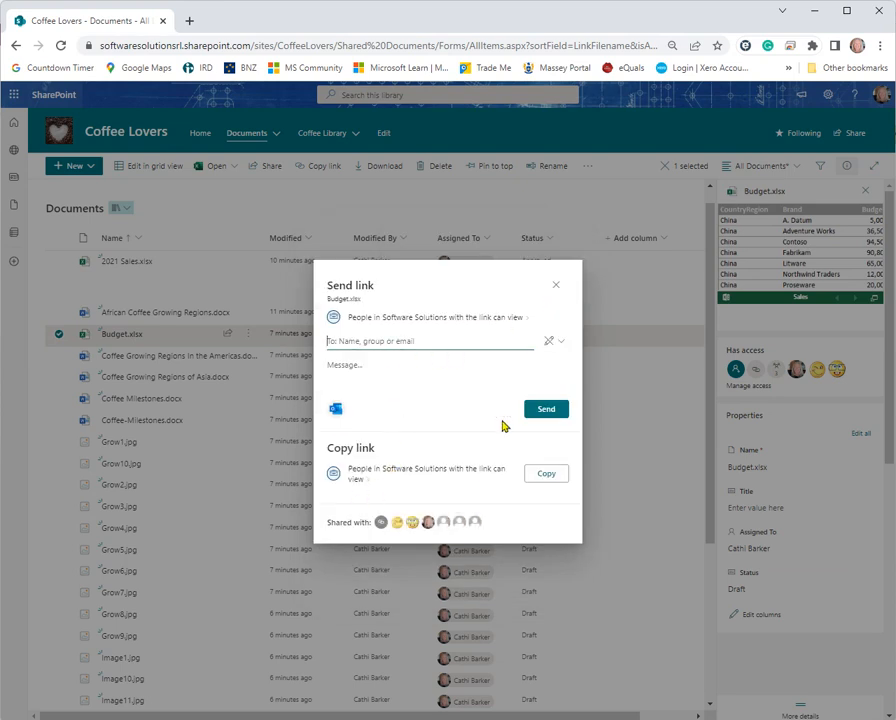
{"action": "left_click", "coordinate": [556, 285]}
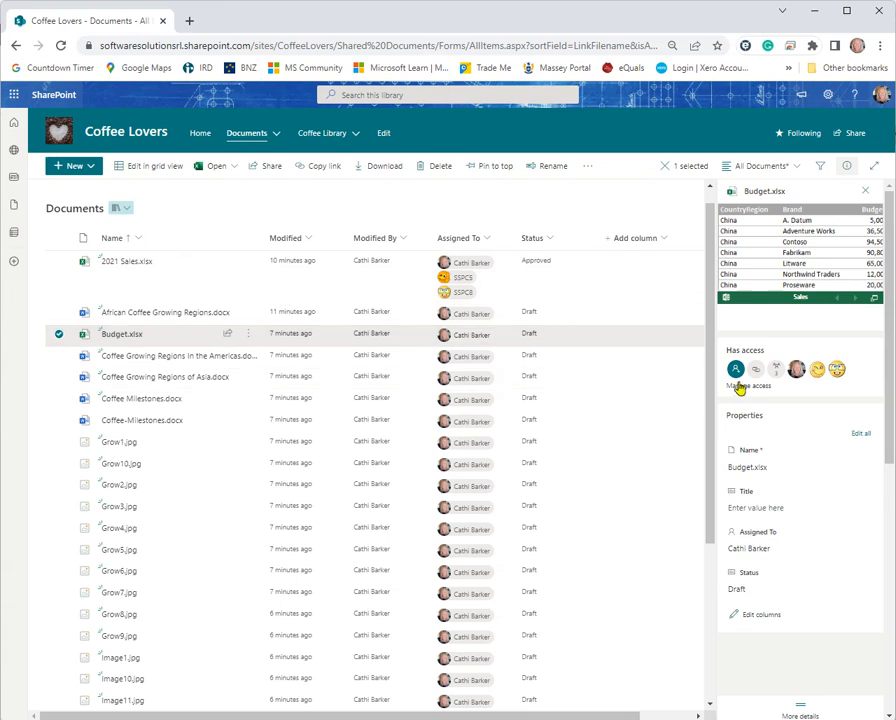
{"action": "left_click", "coordinate": [865, 191]}
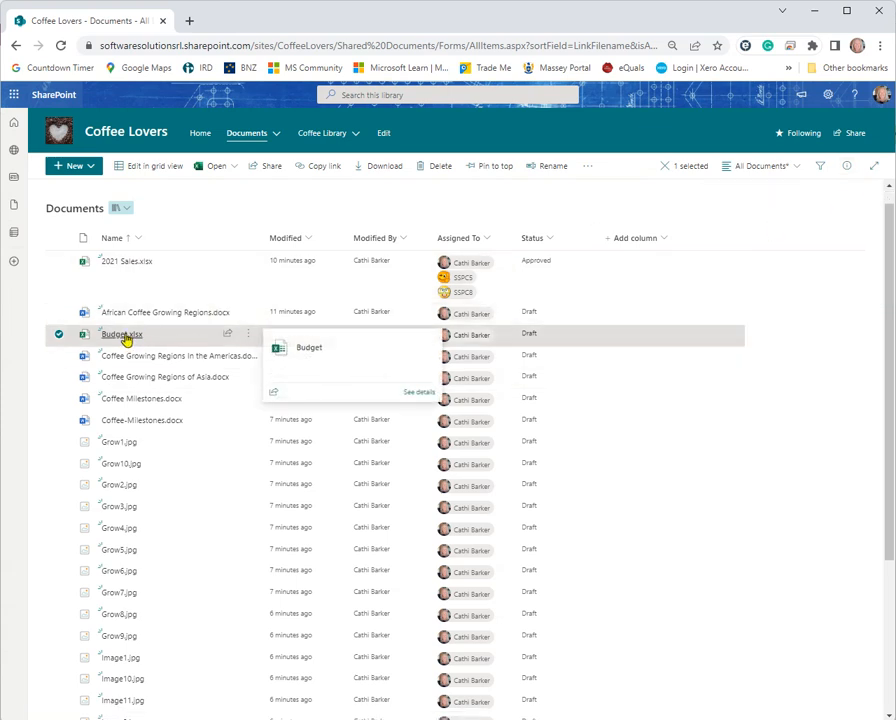
Step: Display the details of Budget.xlsx twice using the file's own commands, closing them each time
{"action": "right_click", "coordinate": [127, 338]}
{"action": "left_click", "coordinate": [141, 647]}
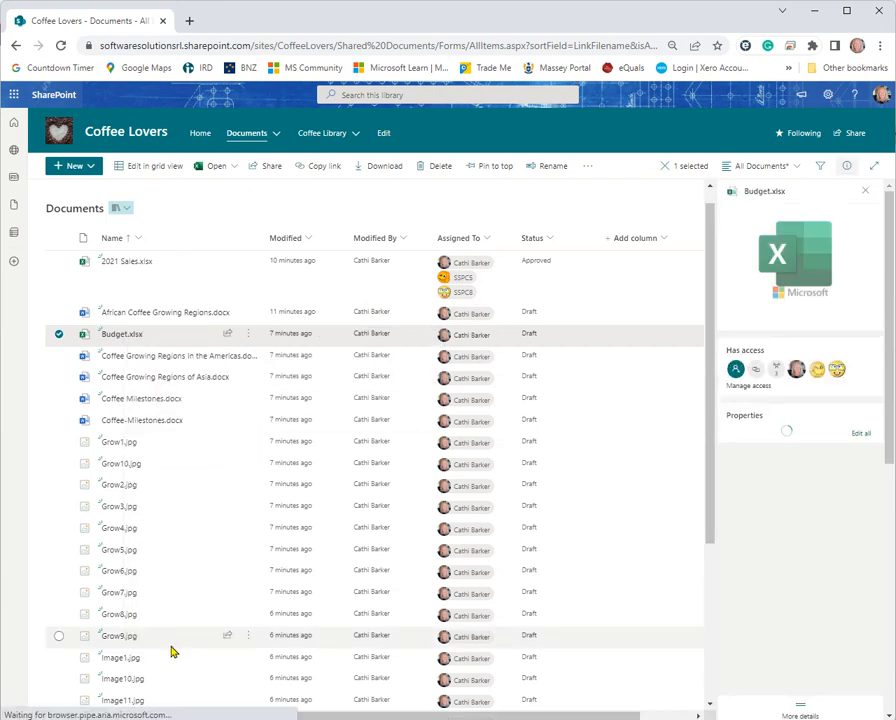
{"action": "left_click", "coordinate": [866, 192]}
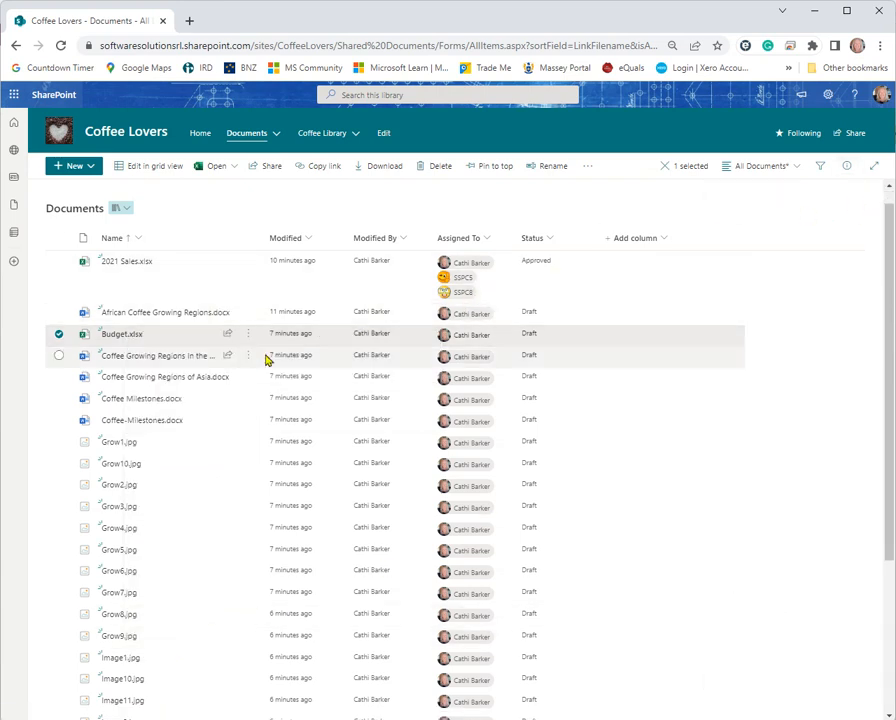
{"action": "left_click", "coordinate": [248, 336]}
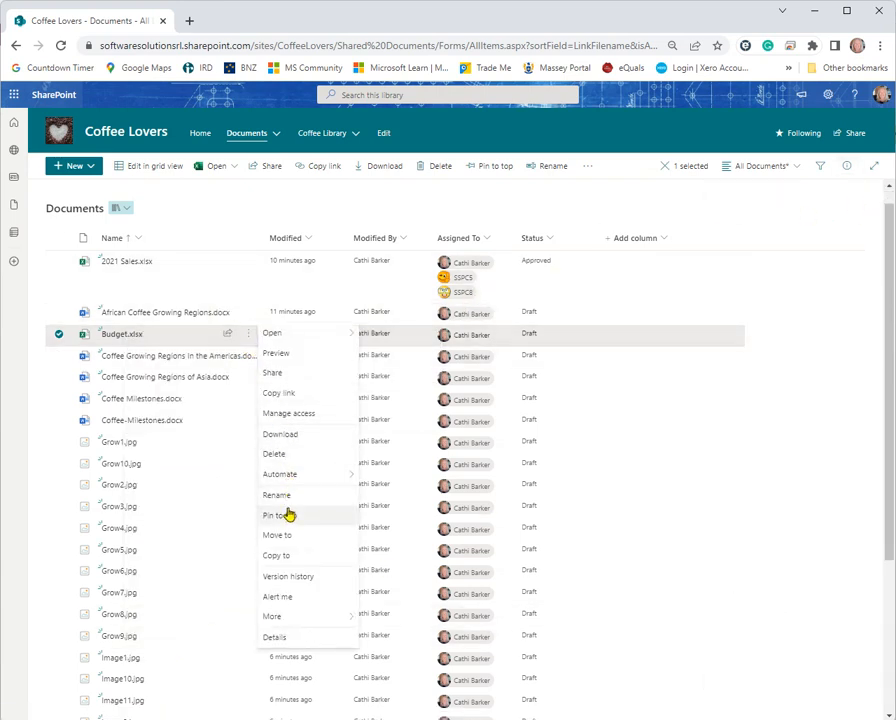
{"action": "left_click", "coordinate": [280, 642]}
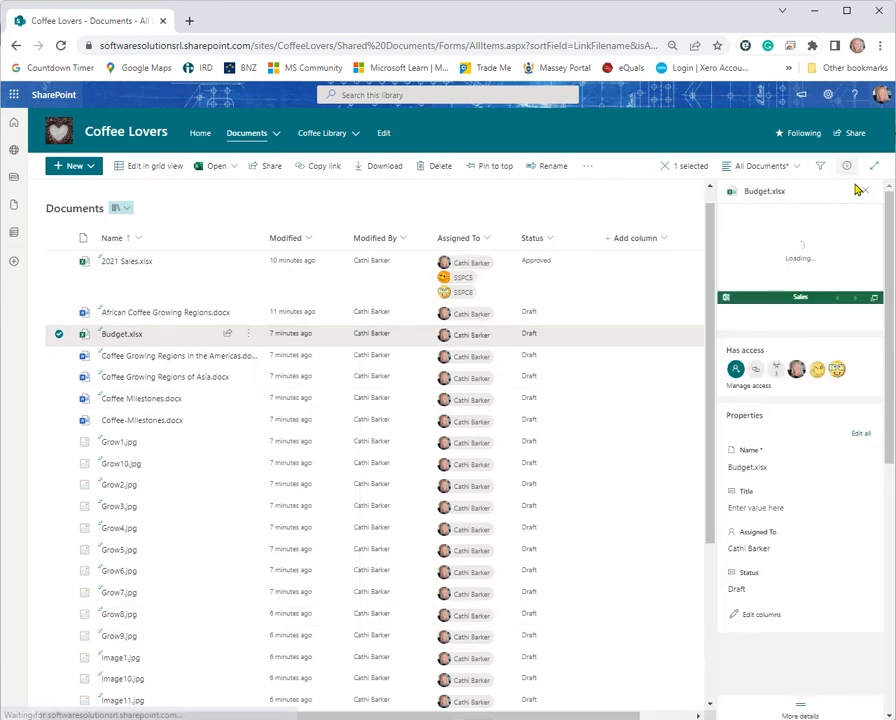
{"action": "left_click", "coordinate": [850, 172]}
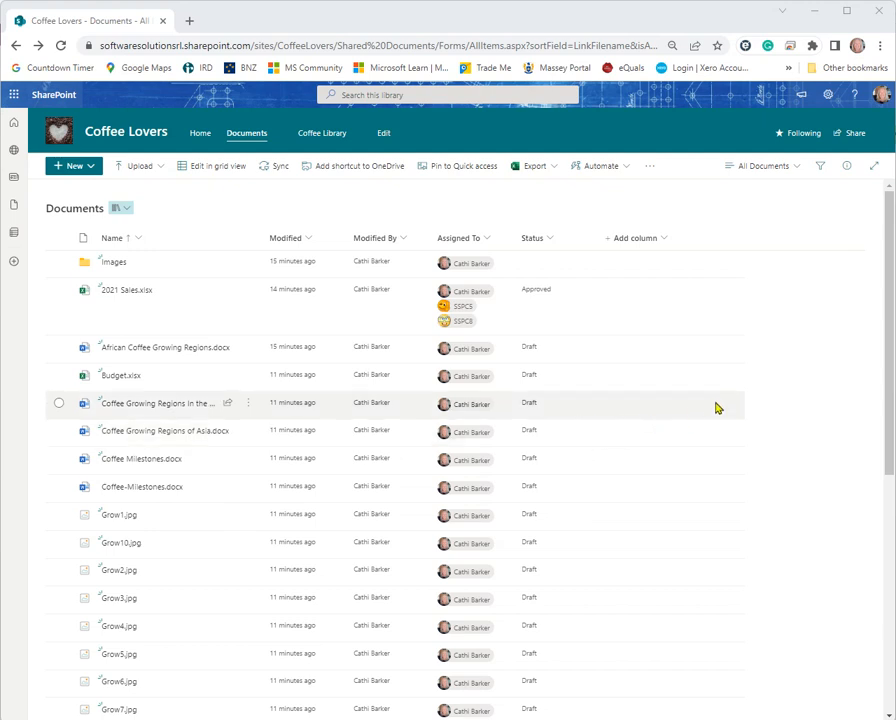
Step: Examine the Coffee Lovers site usage analytics, including traffic, popular content, usage insights and external sharing, then return to the Documents library
{"action": "left_click", "coordinate": [828, 96]}
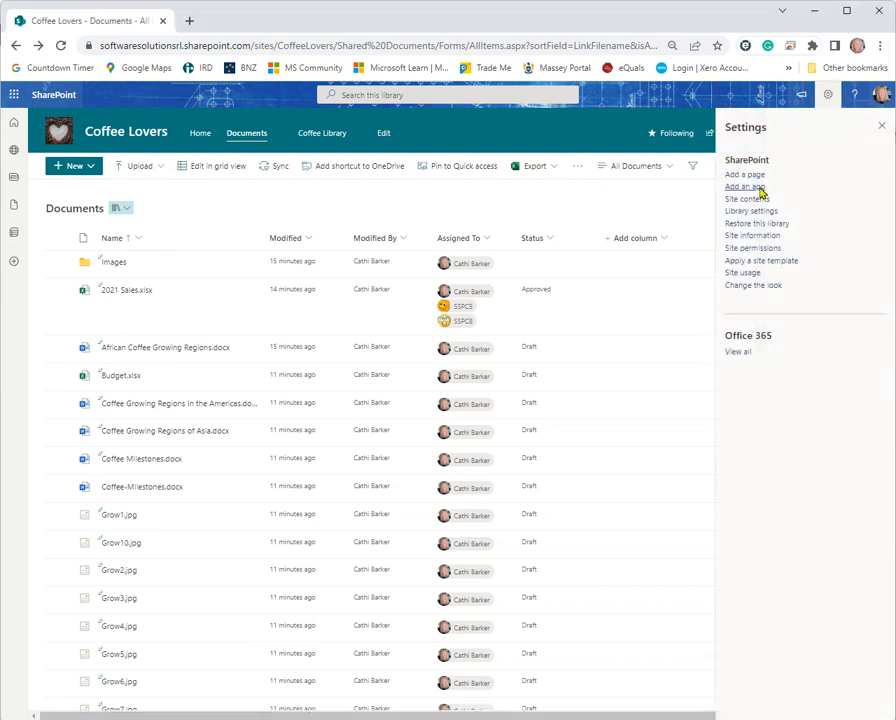
{"action": "left_click", "coordinate": [743, 273]}
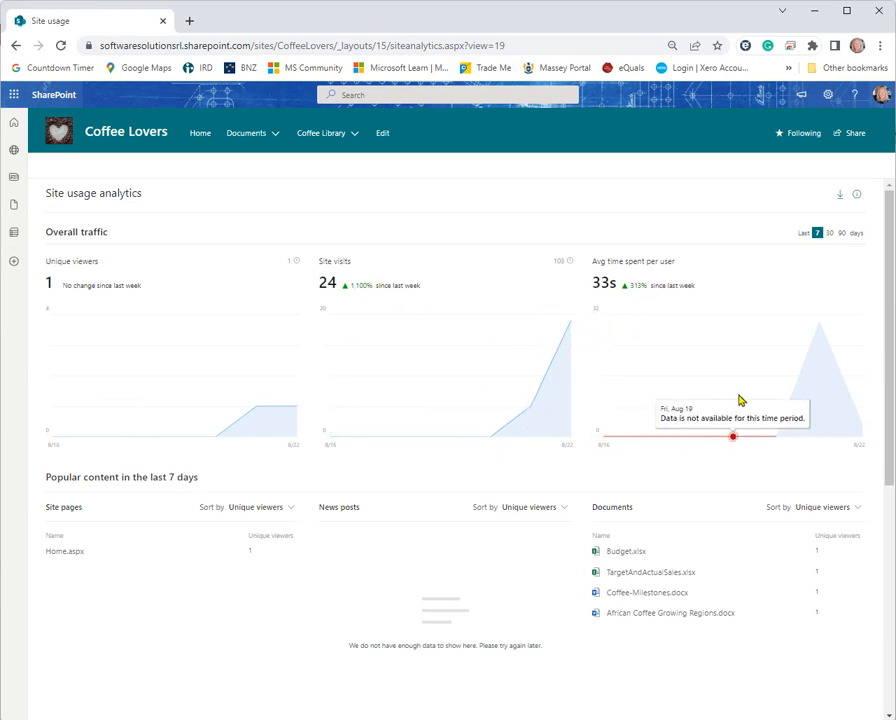
{"action": "scroll", "coordinate": [677, 384], "scroll_direction": "down", "scroll_amount": 1}
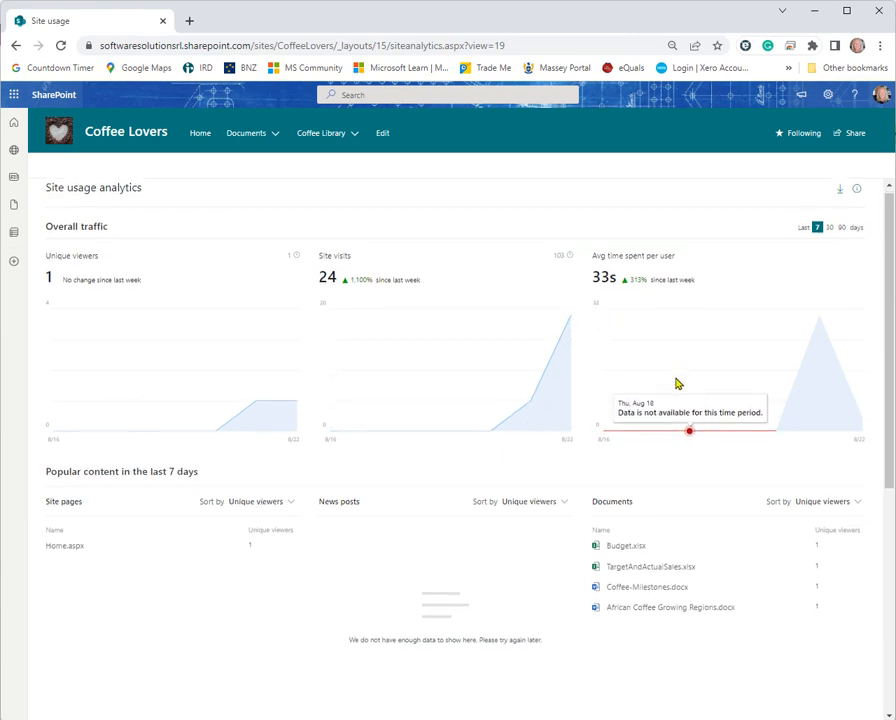
{"action": "scroll", "coordinate": [677, 384], "scroll_direction": "down", "scroll_amount": 4}
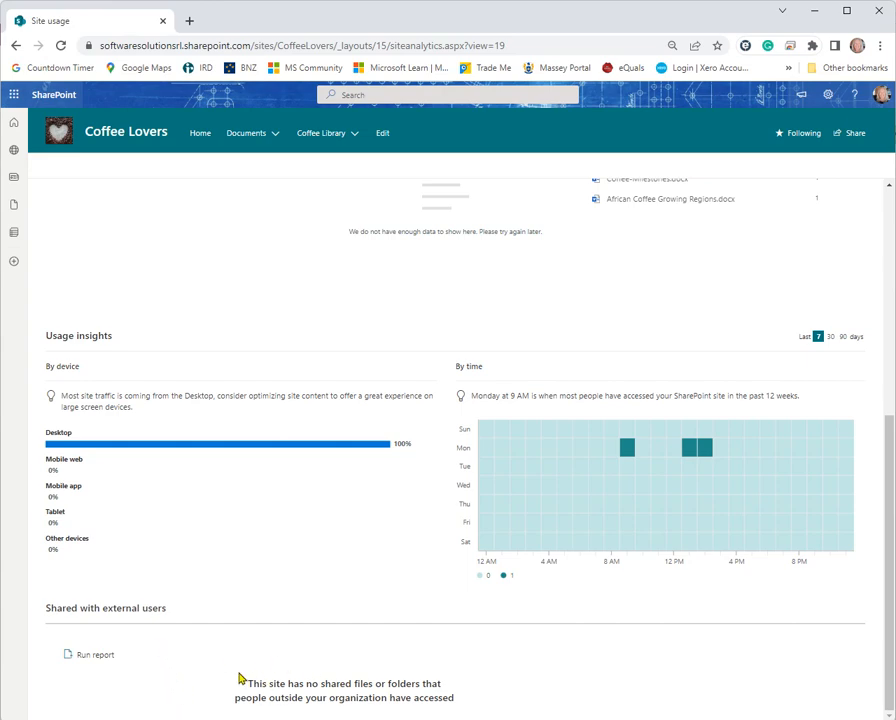
{"action": "scroll", "coordinate": [246, 668], "scroll_direction": "up", "scroll_amount": 5}
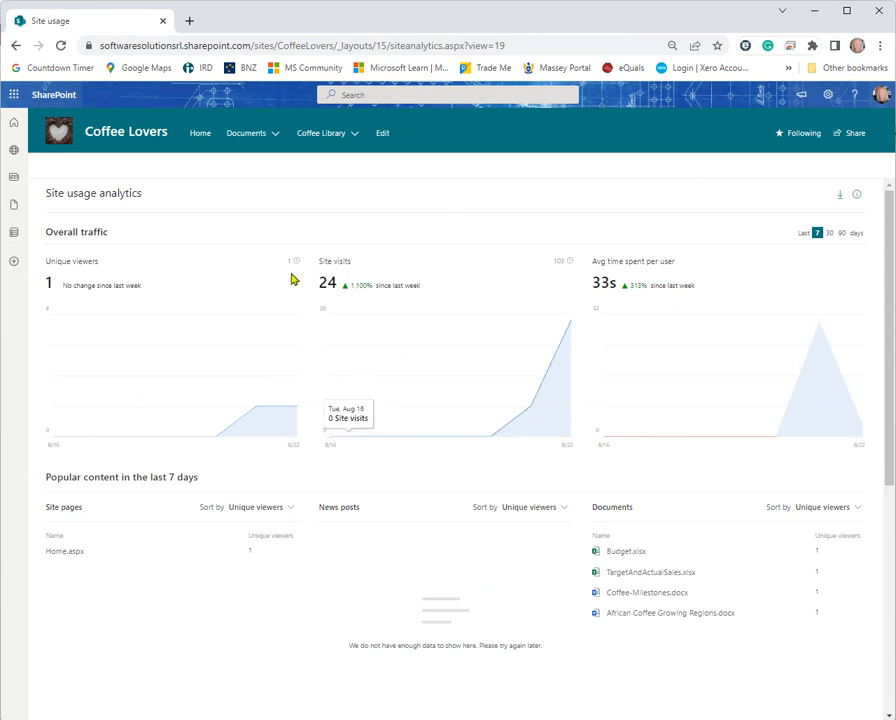
{"action": "left_click", "coordinate": [16, 45]}
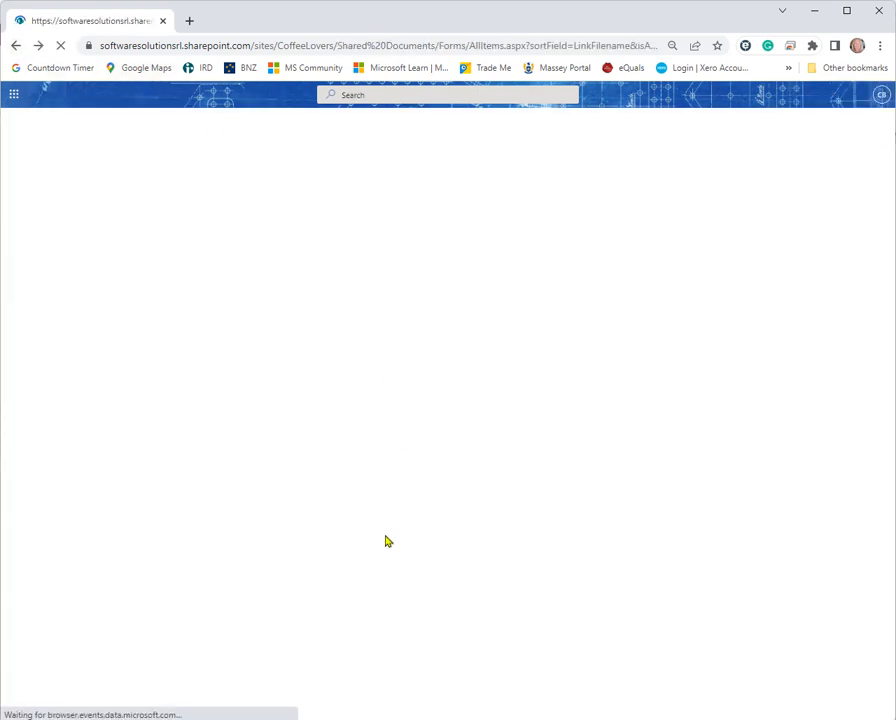